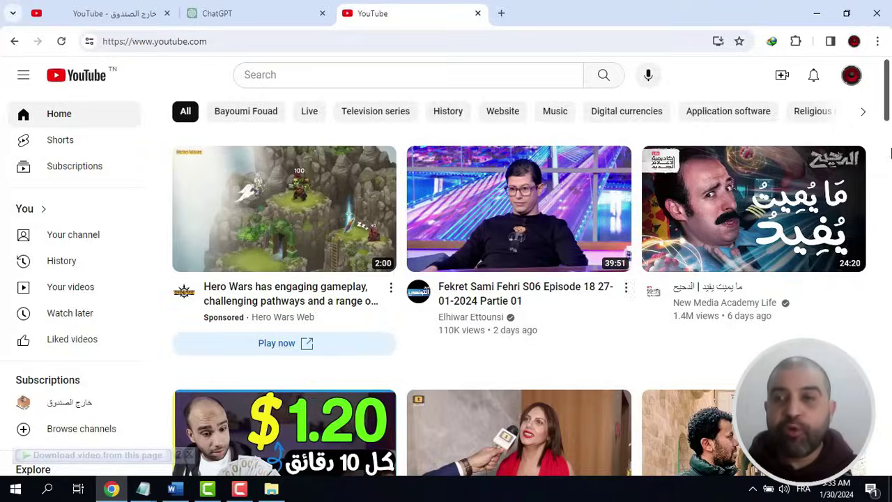
Open YouTube Studio for the signed-in channel
{"action": "left_click", "coordinate": [851, 75]}
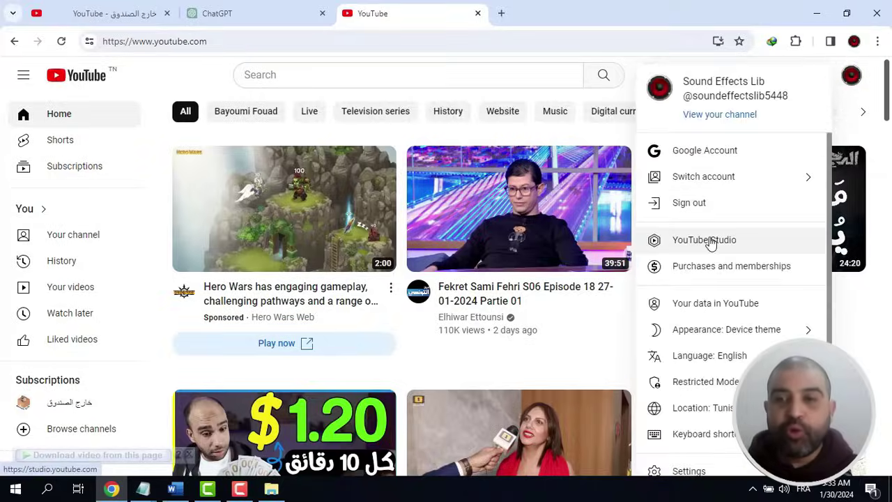
{"action": "left_click", "coordinate": [705, 239]}
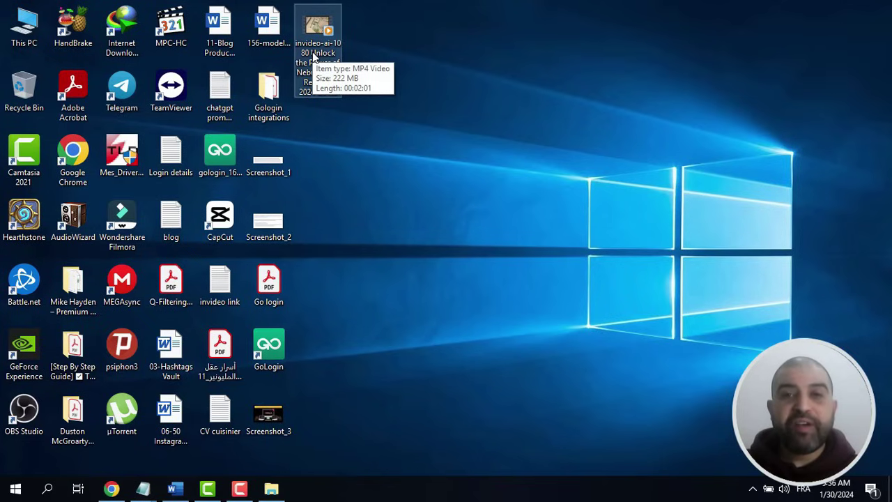
Rename the invideo-ai video file on the desktop by pasting "Nebula review 2024 Does it really work and is it legit"
{"action": "left_click", "coordinate": [315, 55]}
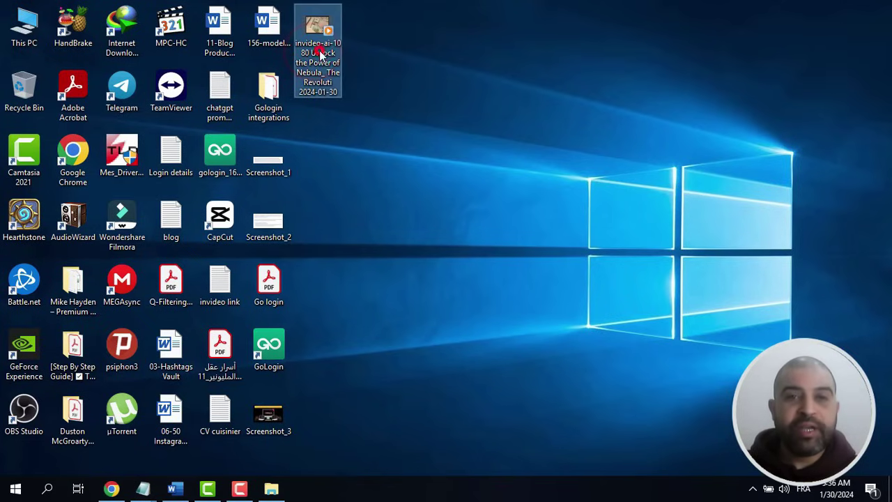
{"action": "left_click", "coordinate": [318, 55]}
{"action": "right_click", "coordinate": [320, 54]}
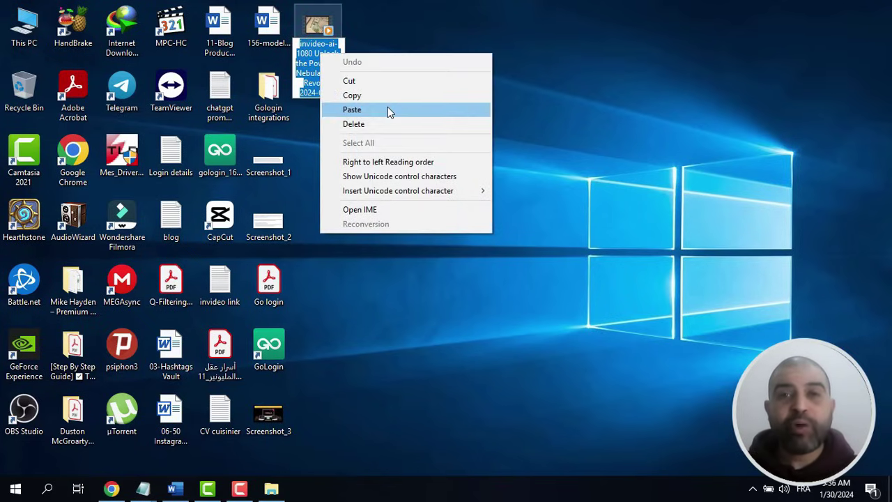
{"action": "left_click", "coordinate": [388, 110]}
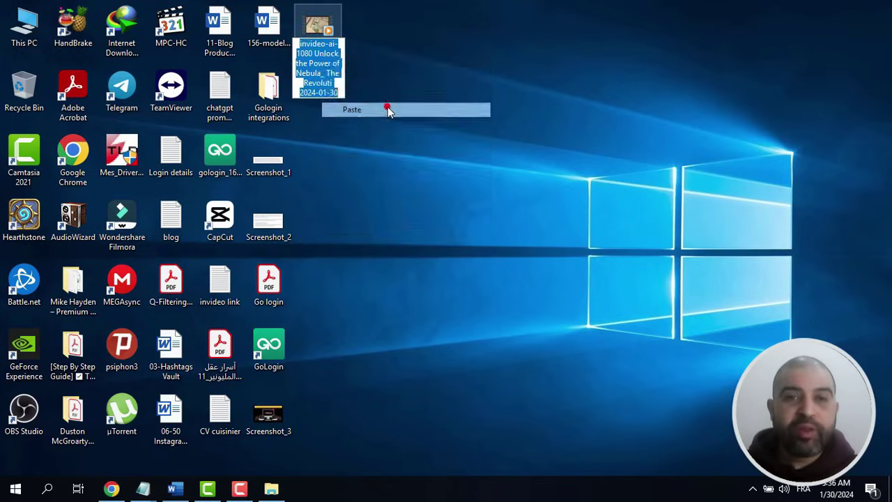
{"action": "left_click", "coordinate": [387, 106]}
In the video file's detailed properties, fill Title and Subtitle with "Nebula review 2024 Does it really work and is it legit"
{"action": "left_click", "coordinate": [323, 56]}
{"action": "right_click", "coordinate": [322, 56]}
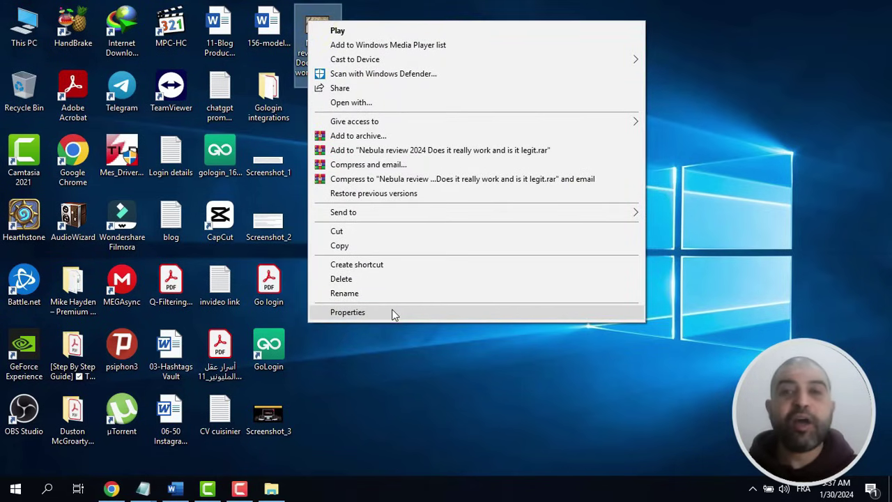
{"action": "left_click", "coordinate": [393, 314]}
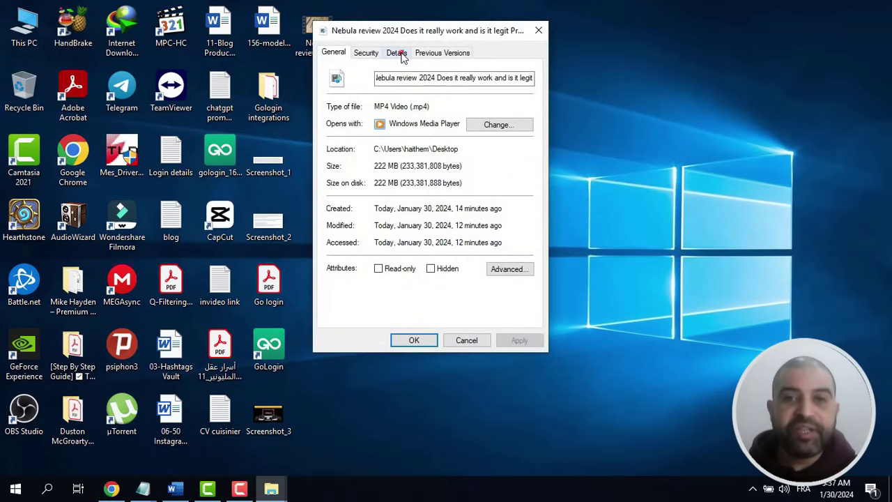
{"action": "left_click", "coordinate": [399, 55]}
{"action": "left_click", "coordinate": [422, 103]}
{"action": "right_click", "coordinate": [421, 101]}
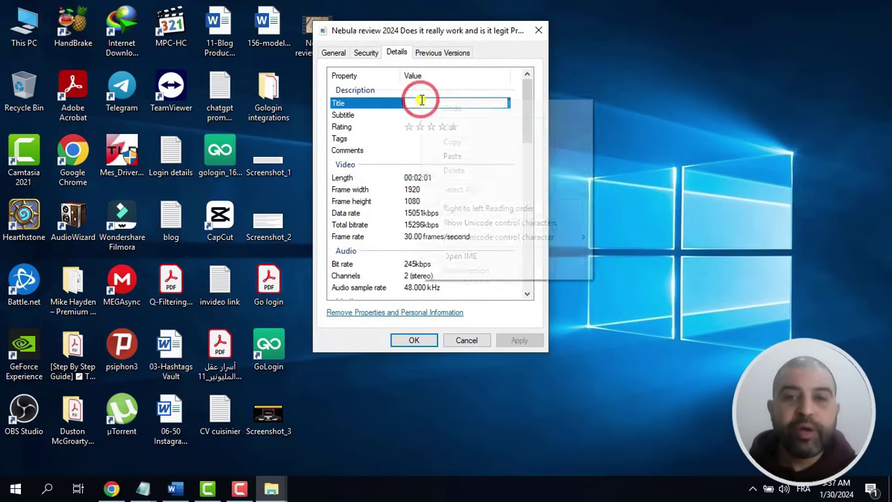
{"action": "left_click", "coordinate": [453, 156]}
{"action": "left_click", "coordinate": [422, 115]}
{"action": "right_click", "coordinate": [422, 115]}
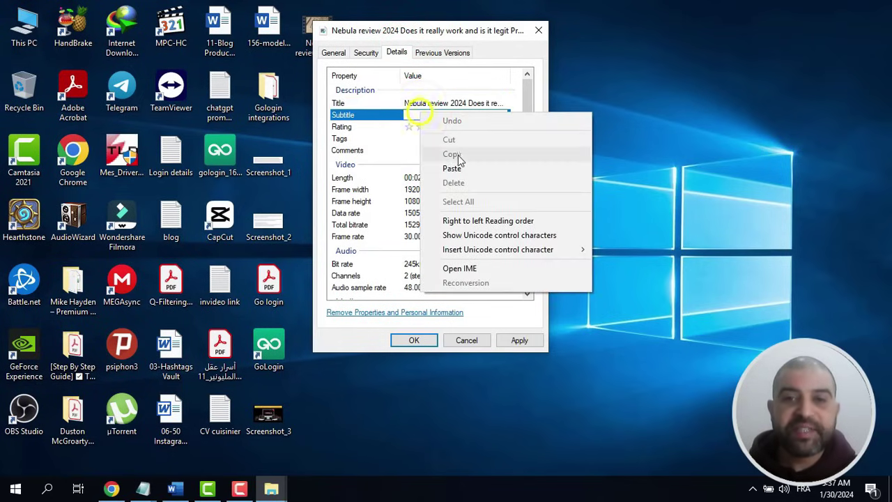
{"action": "left_click", "coordinate": [460, 169]}
Rate the file five stars, paste the same review title into Tags and Comments, and save the properties
{"action": "left_click", "coordinate": [416, 126]}
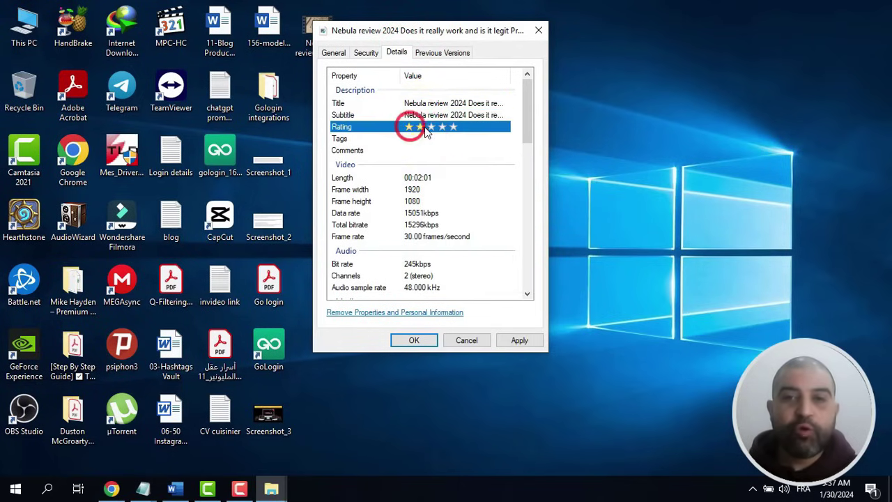
{"action": "left_click", "coordinate": [453, 126]}
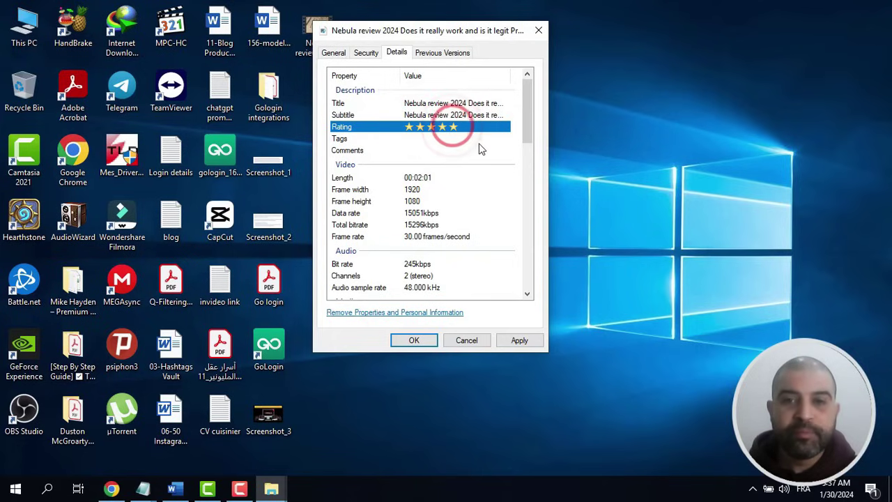
{"action": "left_click", "coordinate": [418, 138]}
{"action": "right_click", "coordinate": [421, 138]}
{"action": "left_click", "coordinate": [453, 193]}
{"action": "left_click", "coordinate": [411, 150]}
{"action": "right_click", "coordinate": [412, 150]}
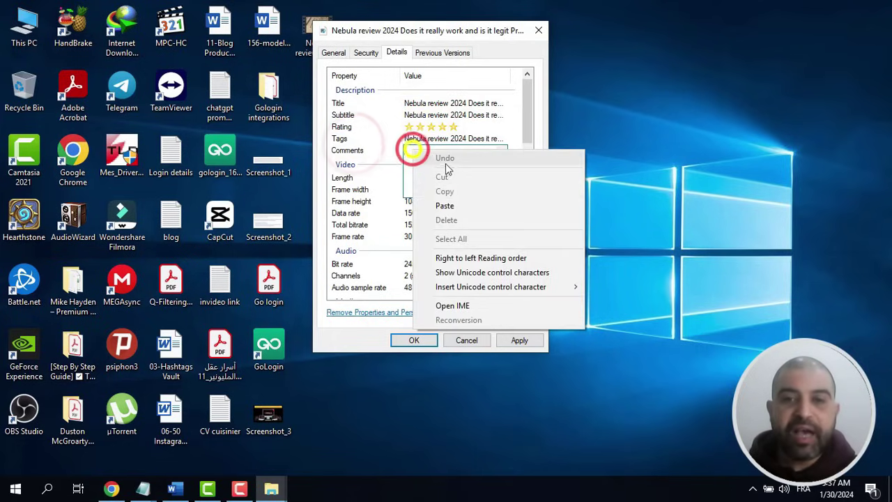
{"action": "left_click", "coordinate": [446, 205]}
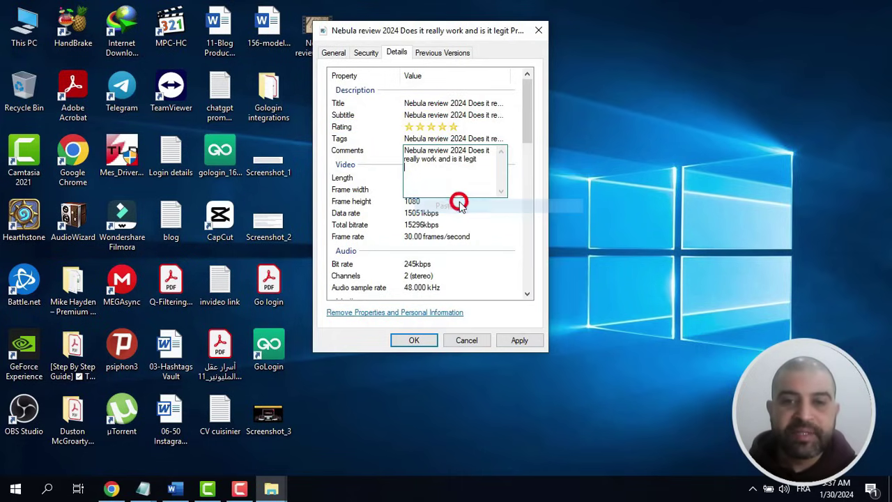
{"action": "left_click", "coordinate": [414, 341]}
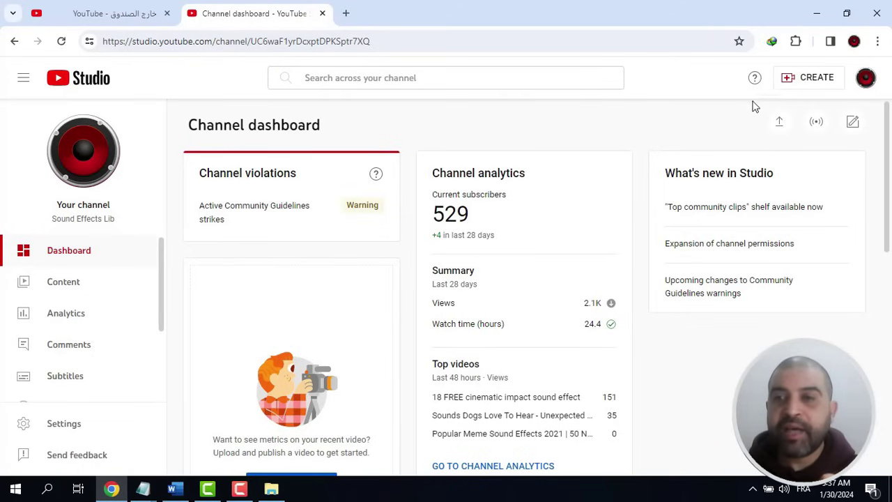
In YouTube Studio, upload the desktop video "Nebula review 2024 Does it really work and is it legit"
{"action": "left_click", "coordinate": [809, 80]}
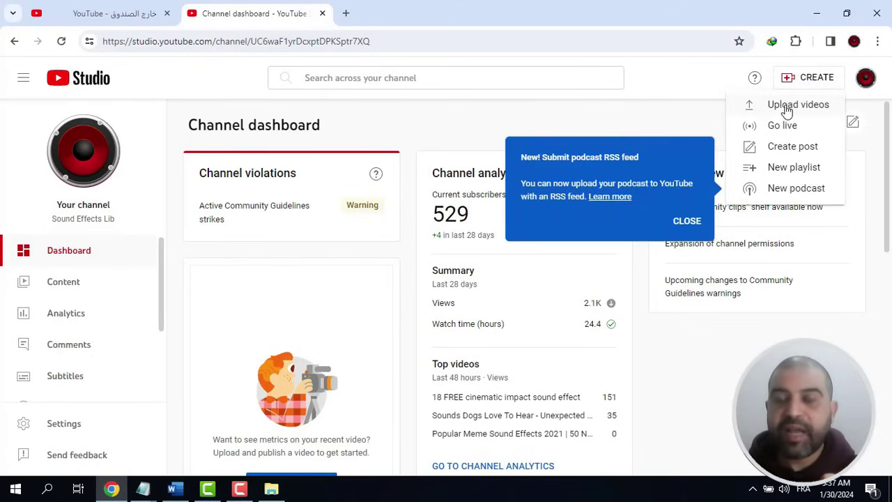
{"action": "left_click", "coordinate": [785, 105]}
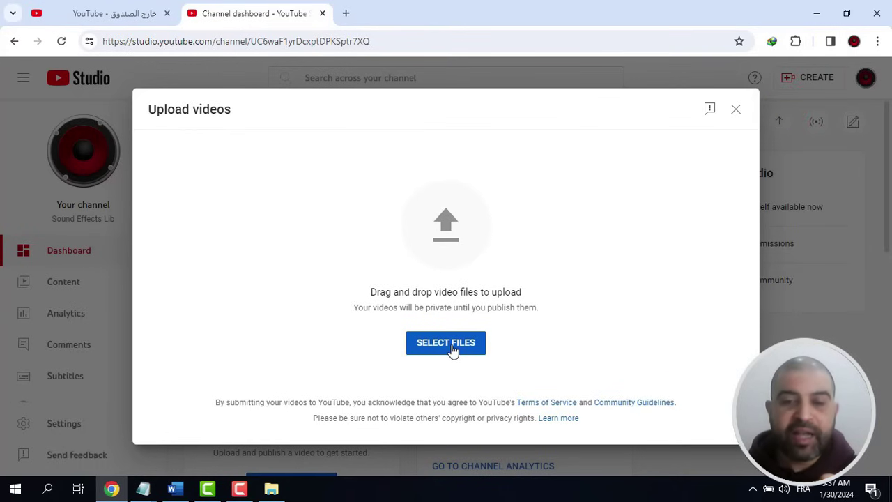
{"action": "left_click", "coordinate": [452, 350]}
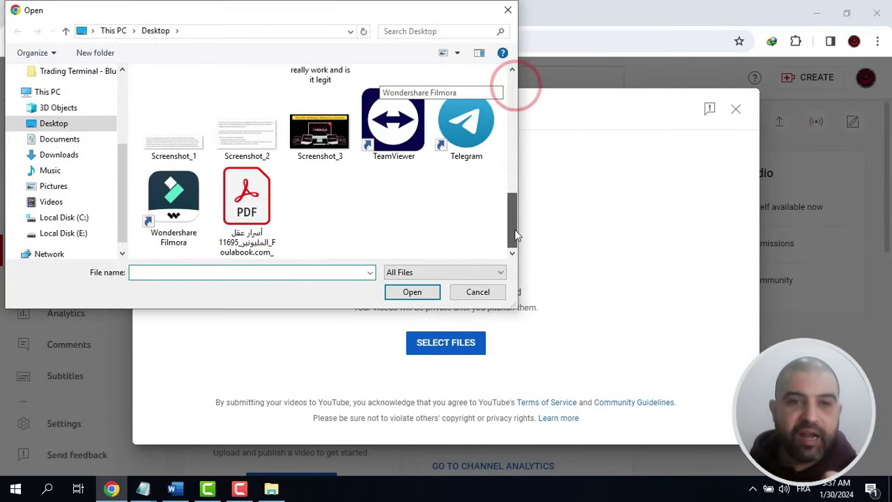
{"action": "left_click_drag", "start_coordinate": [513, 216], "coordinate": [513, 183]}
{"action": "left_click", "coordinate": [320, 112]}
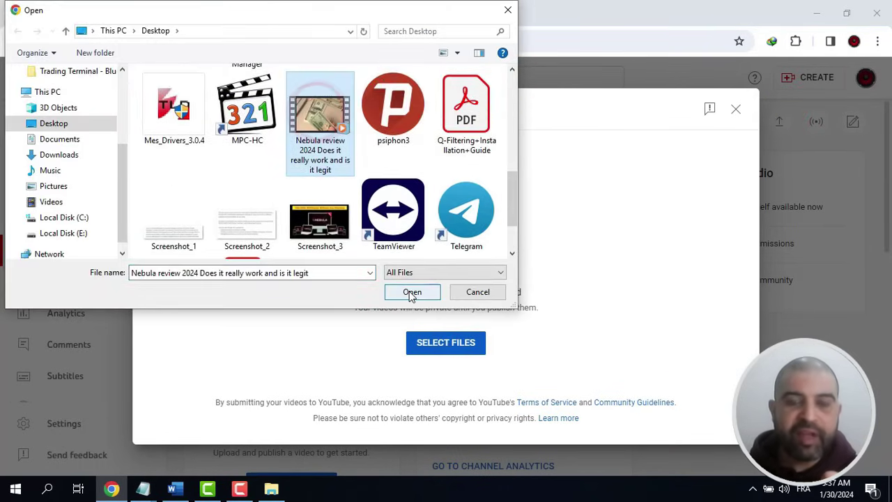
{"action": "left_click", "coordinate": [409, 292]}
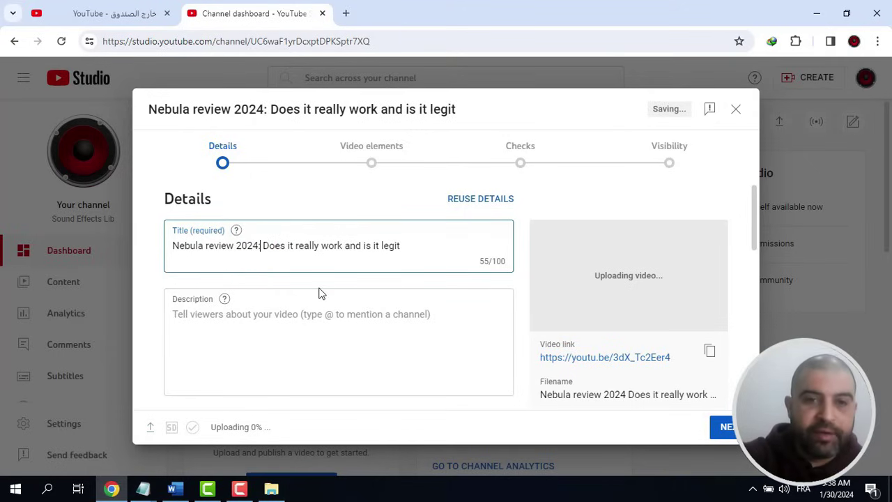
End the video title with a question mark and start the description with "Get access to Nebula from here:"
{"action": "left_click", "coordinate": [426, 245]}
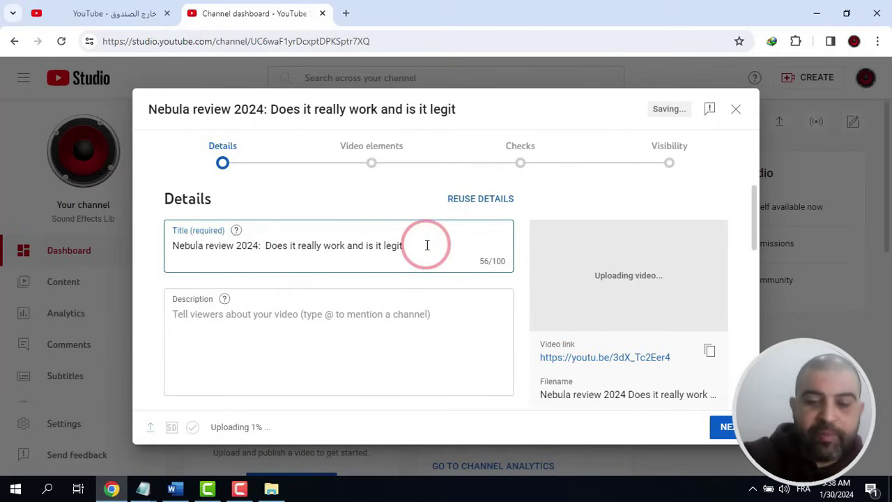
{"action": "type", "text": "?"}
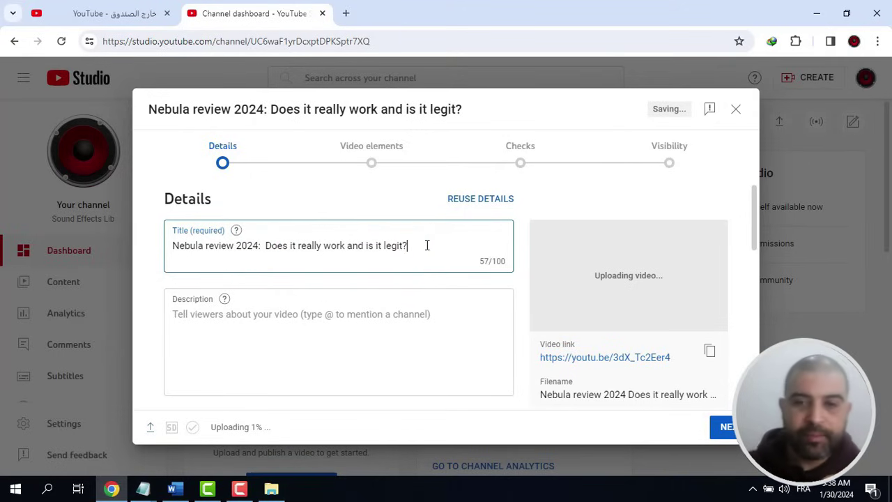
{"action": "left_click", "coordinate": [276, 320]}
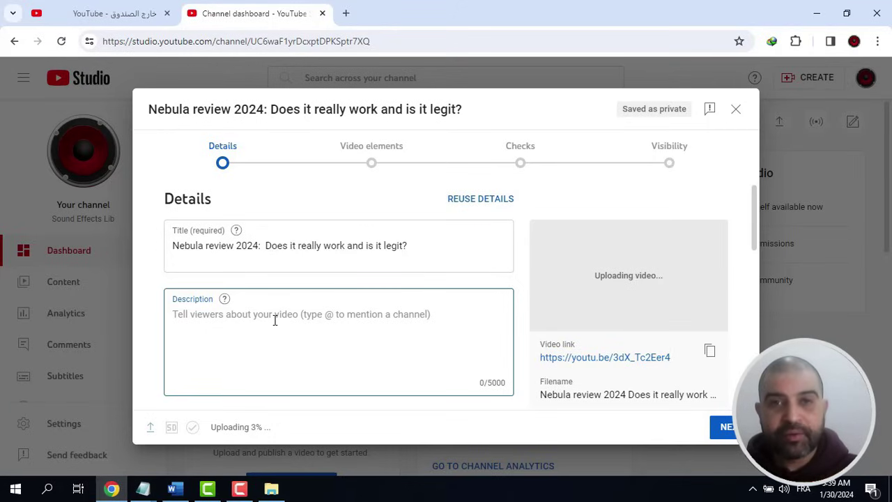
{"action": "type", "text": "Get access to"}
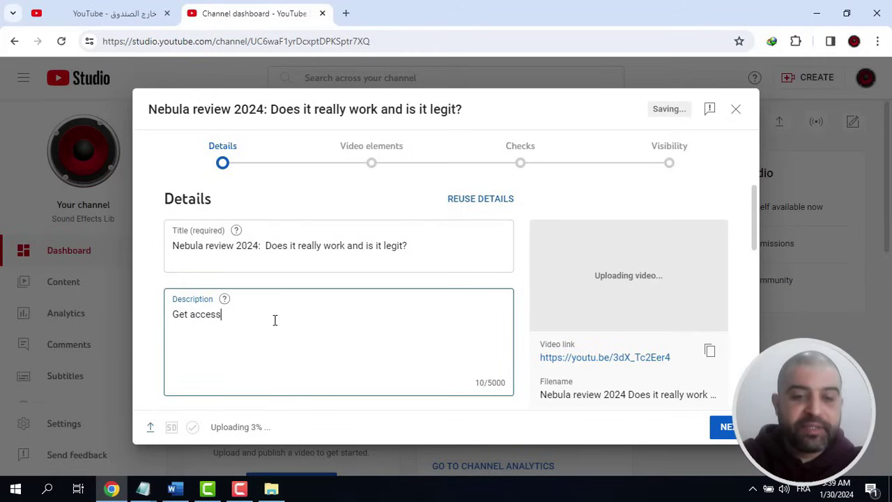
{"action": "double_click", "coordinate": [171, 109]}
{"action": "key", "text": "ctrl+c"}
{"action": "left_click", "coordinate": [273, 314]}
{"action": "key", "text": "ctrl+v"}
{"action": "type", "text": "from here:"}
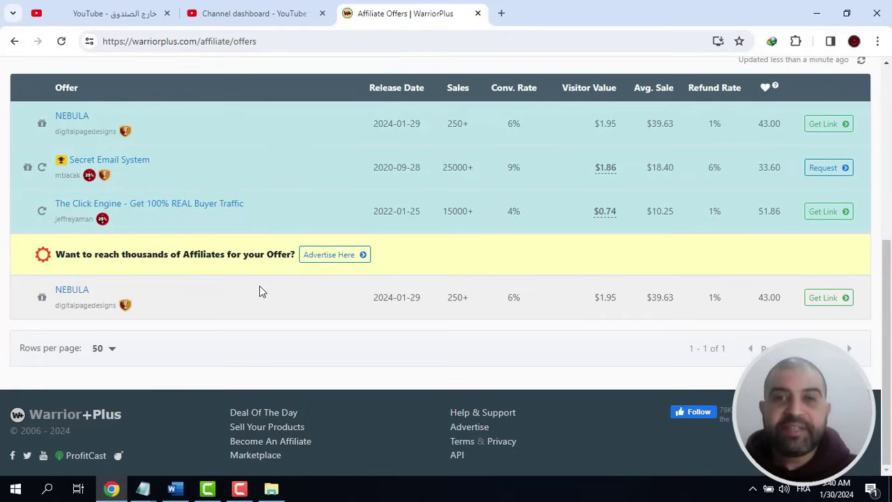
Get the affiliate link for the NEBULA offer on WarriorPlus and copy it
{"action": "left_click", "coordinate": [824, 298]}
{"action": "left_click_drag", "start_coordinate": [424, 199], "coordinate": [209, 200]}
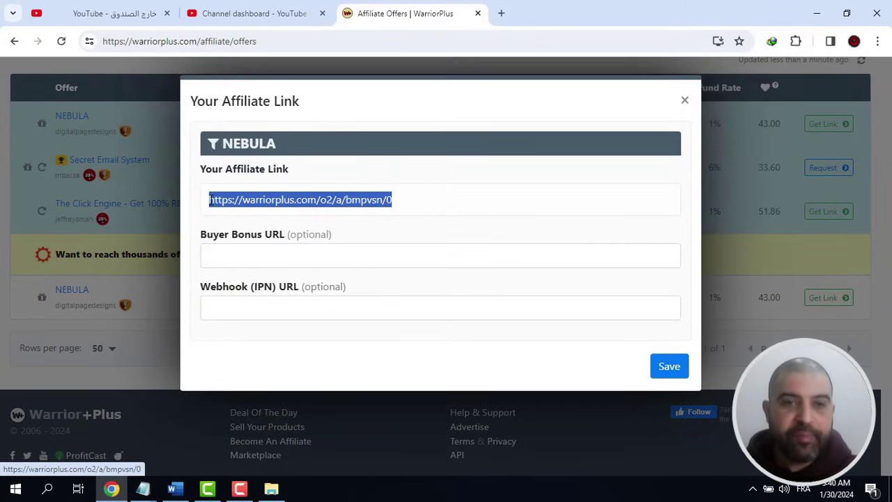
{"action": "right_click", "coordinate": [225, 200]}
{"action": "left_click", "coordinate": [311, 326]}
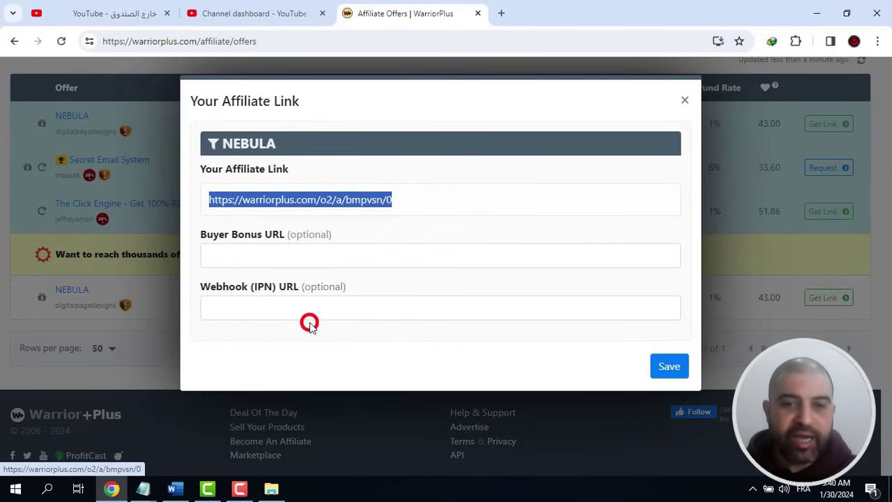
Open bit.ly in a new tab, create a short link to the copied affiliate URL, and copy the short link
{"action": "left_click", "coordinate": [499, 12]}
{"action": "left_click", "coordinate": [514, 43]}
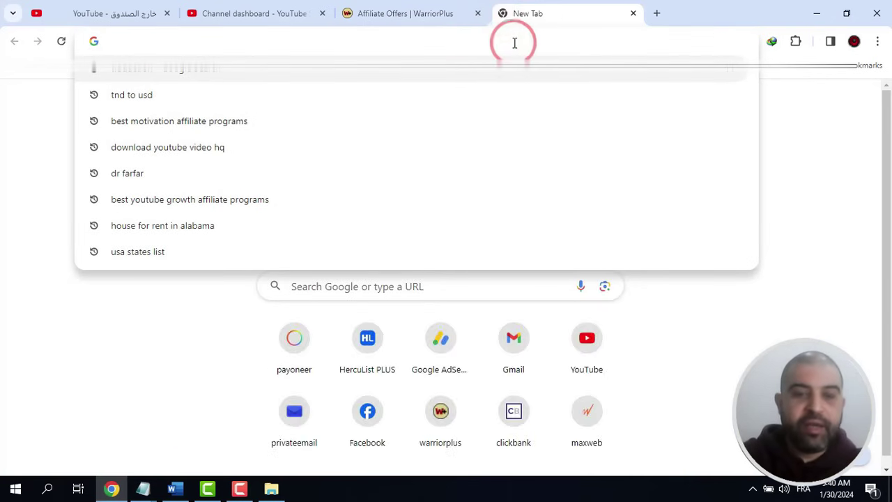
{"action": "type", "text": "bit.ly"}
{"action": "key", "text": "Return"}
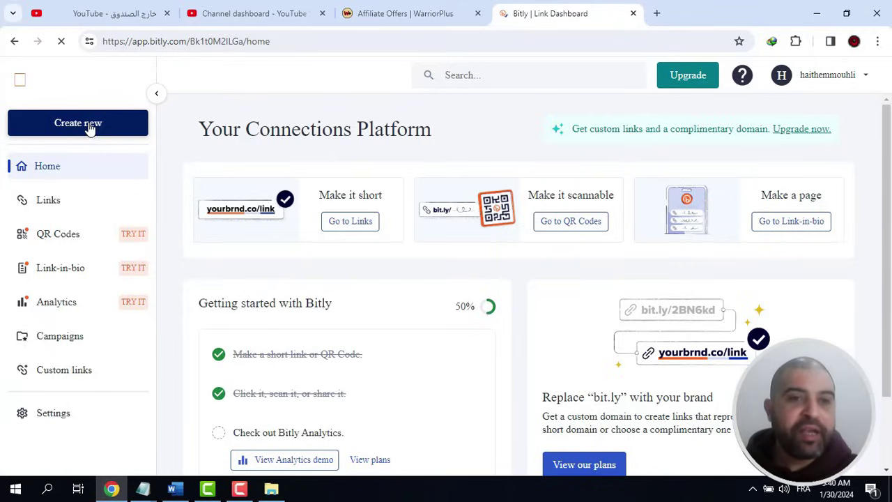
{"action": "left_click", "coordinate": [88, 124]}
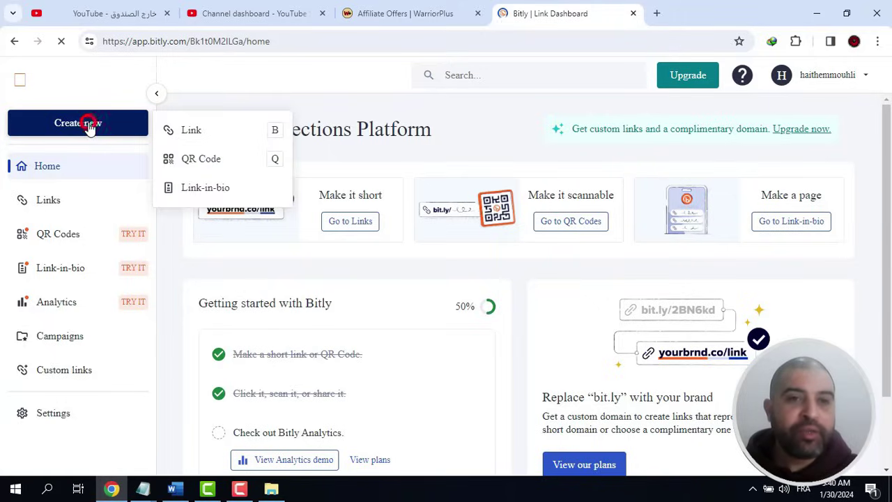
{"action": "left_click", "coordinate": [215, 129]}
{"action": "right_click", "coordinate": [317, 215]}
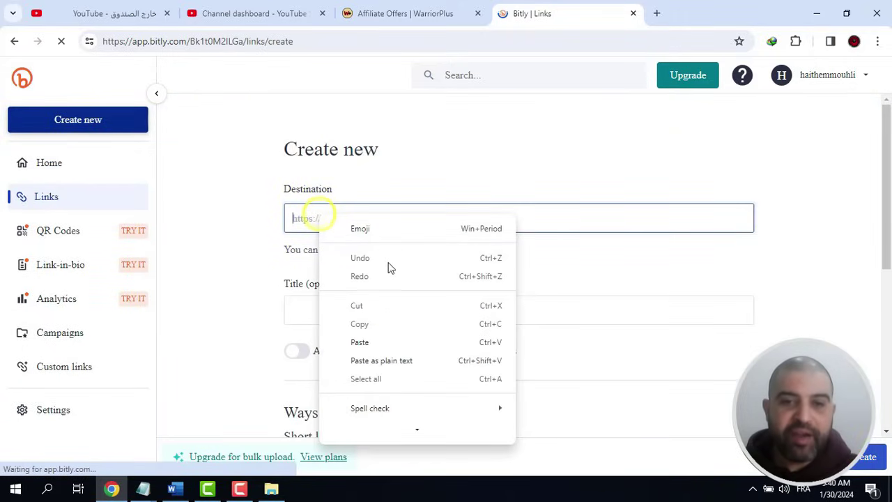
{"action": "left_click", "coordinate": [383, 343]}
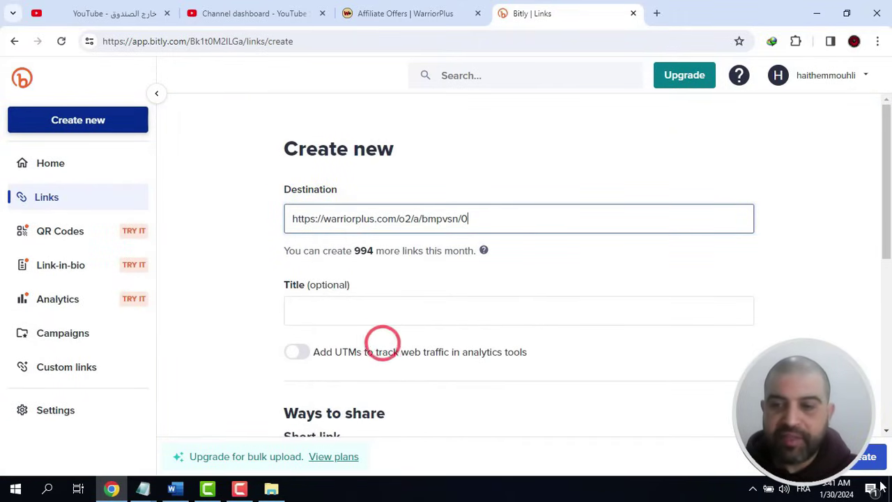
{"action": "key", "text": "Return"}
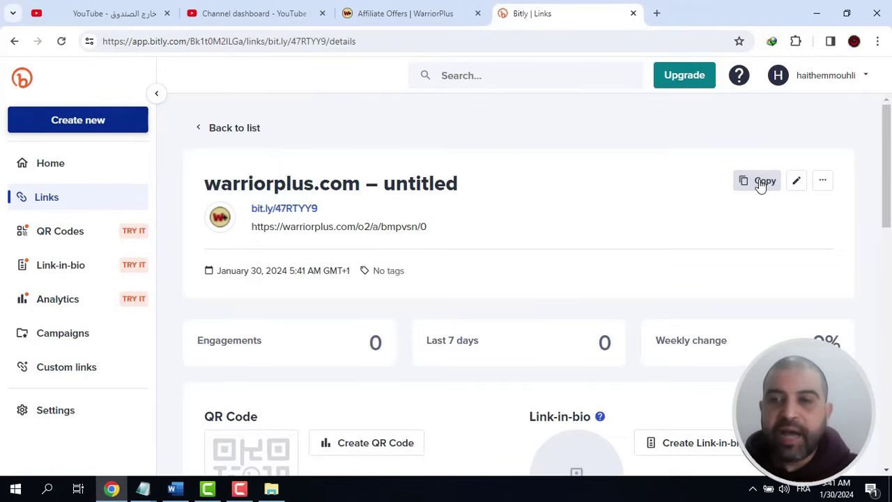
{"action": "left_click", "coordinate": [761, 181]}
Paste the Bitly short link after "from here:" in the YouTube video description and add blank lines below it
{"action": "left_click", "coordinate": [254, 13]}
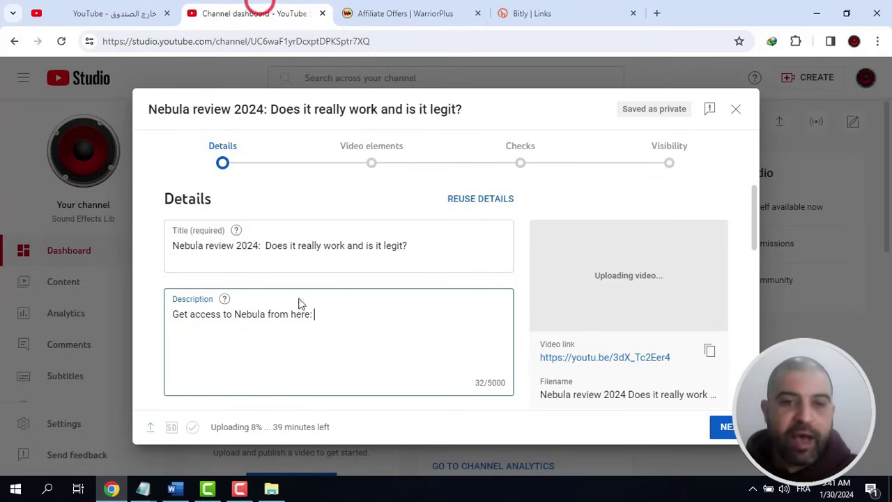
{"action": "right_click", "coordinate": [344, 314]}
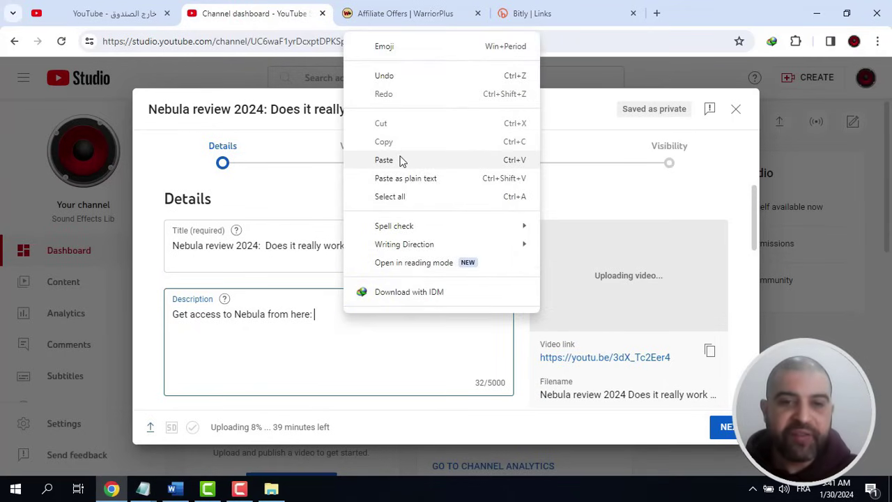
{"action": "left_click", "coordinate": [401, 160]}
{"action": "key", "text": "Return"}
{"action": "key", "text": "Return"}
{"action": "key", "text": "Return"}
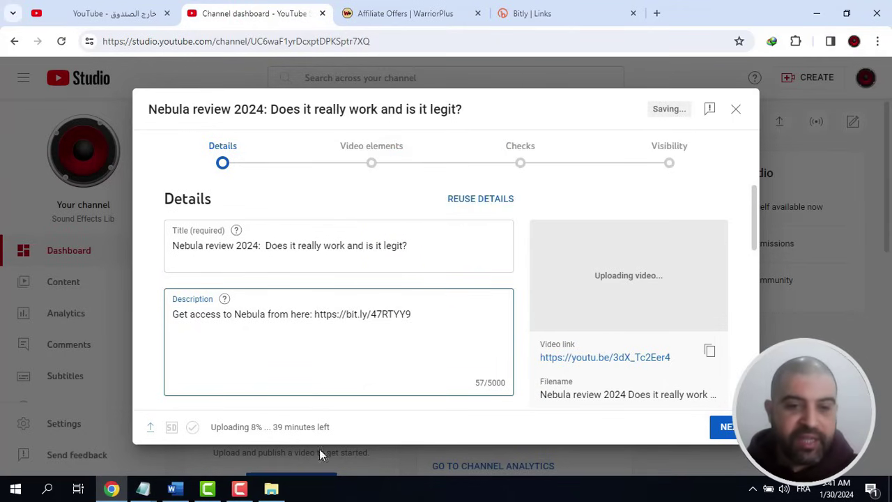
Copy the opening paragraph of the Nebula script in Notepad and paste it below the link line in the YouTube video description
{"action": "left_click", "coordinate": [144, 491]}
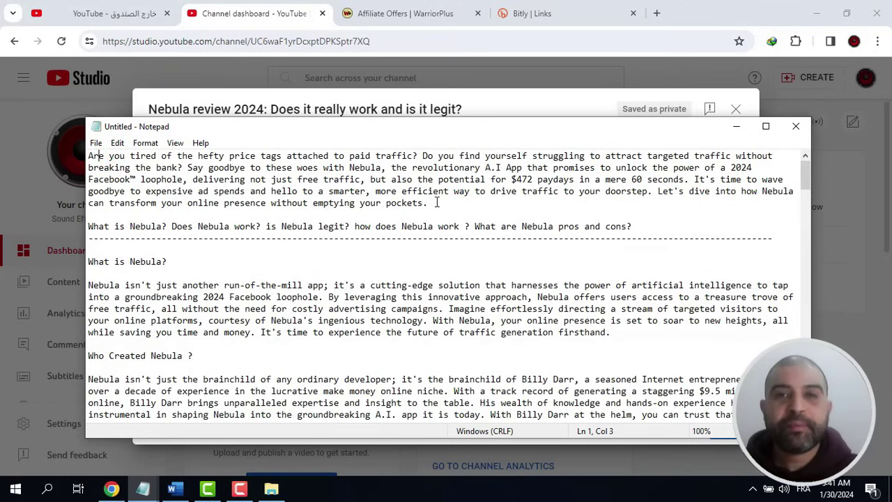
{"action": "left_click_drag", "start_coordinate": [446, 206], "coordinate": [89, 156]}
{"action": "right_click", "coordinate": [108, 155]}
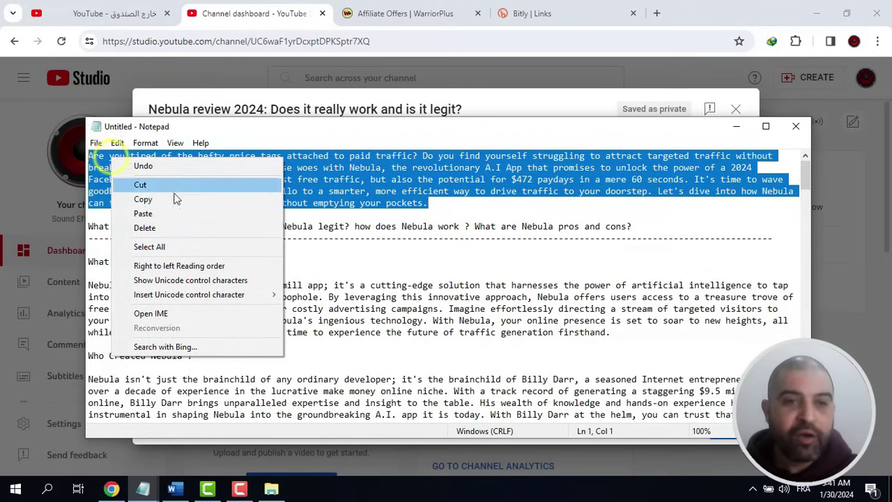
{"action": "left_click", "coordinate": [174, 199]}
{"action": "left_click", "coordinate": [736, 126]}
{"action": "left_click", "coordinate": [265, 172]}
Copy the "Get access to Nebula from here:" line with its short link and paste it at the end of the description
{"action": "left_click_drag", "start_coordinate": [453, 312], "coordinate": [170, 325]}
{"action": "right_click", "coordinate": [199, 314]}
{"action": "left_click", "coordinate": [285, 94]}
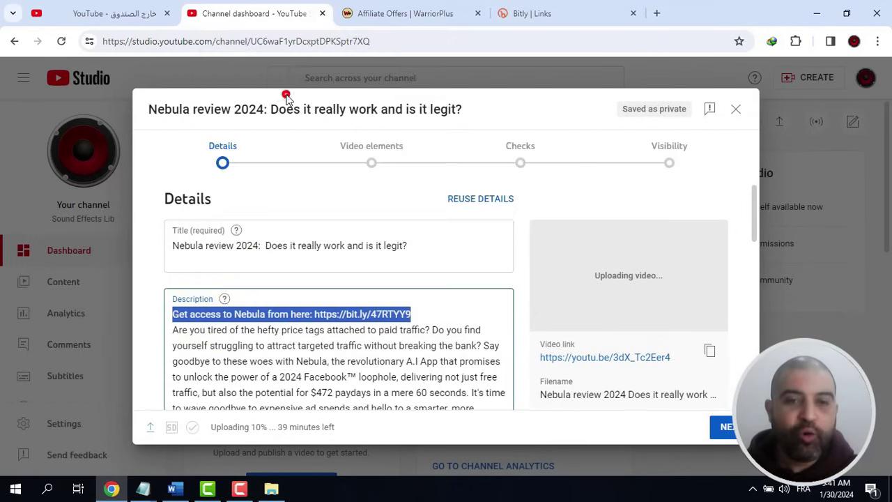
{"action": "scroll", "coordinate": [477, 376], "scroll_direction": "down", "scroll_amount": 5}
{"action": "left_click", "coordinate": [239, 219]}
{"action": "right_click", "coordinate": [239, 219]}
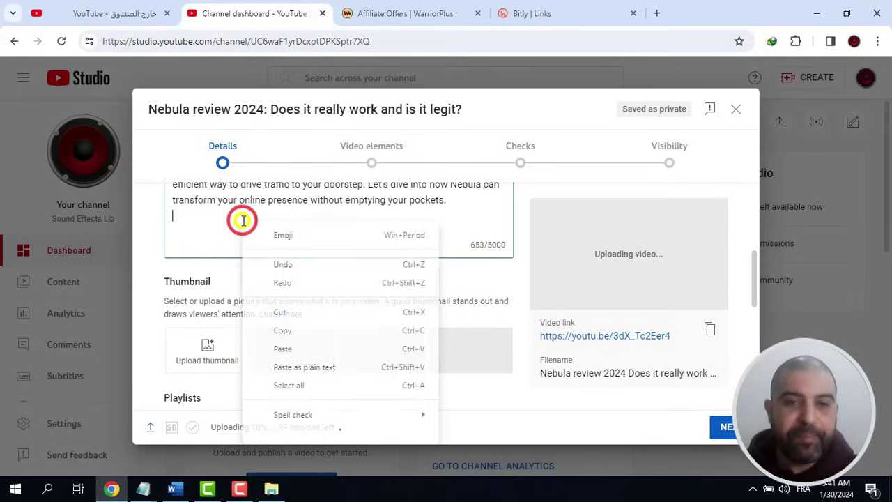
{"action": "left_click", "coordinate": [296, 348]}
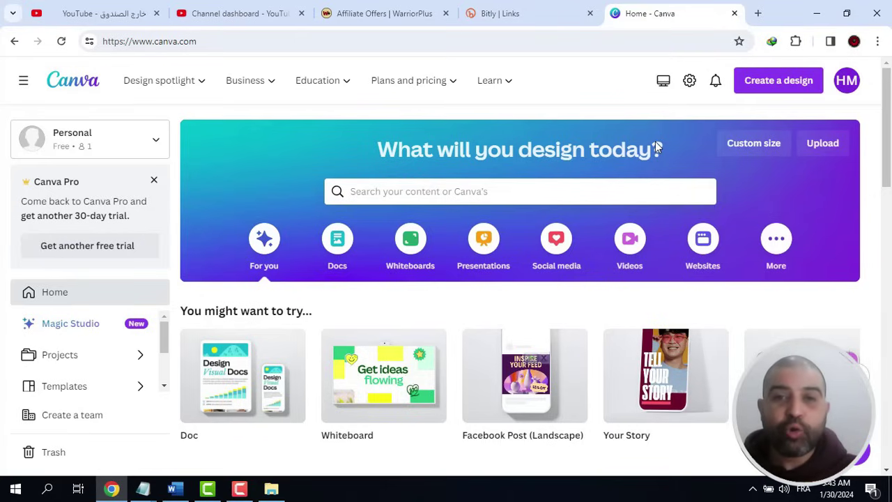
In Canva, create a YouTube Thumbnail design and apply the orange "The Five Best Video Editing Apps" template
{"action": "left_click", "coordinate": [790, 82]}
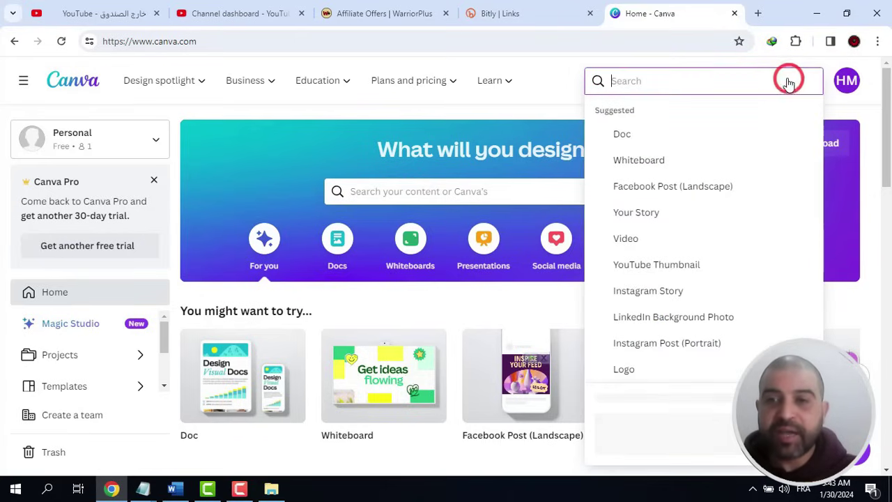
{"action": "left_click", "coordinate": [646, 270]}
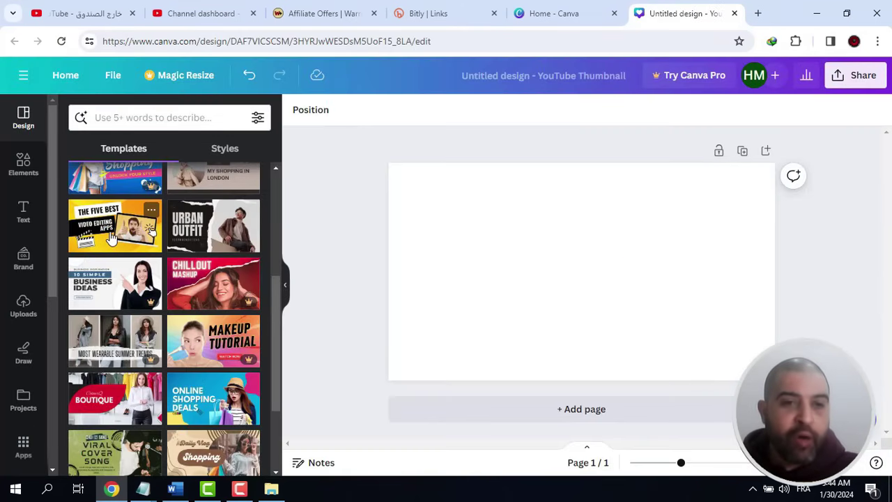
{"action": "left_click", "coordinate": [111, 230]}
Change the thumbnail headline to "NEBULA REVIEW" and delete the clapperboard graphic
{"action": "double_click", "coordinate": [473, 200]}
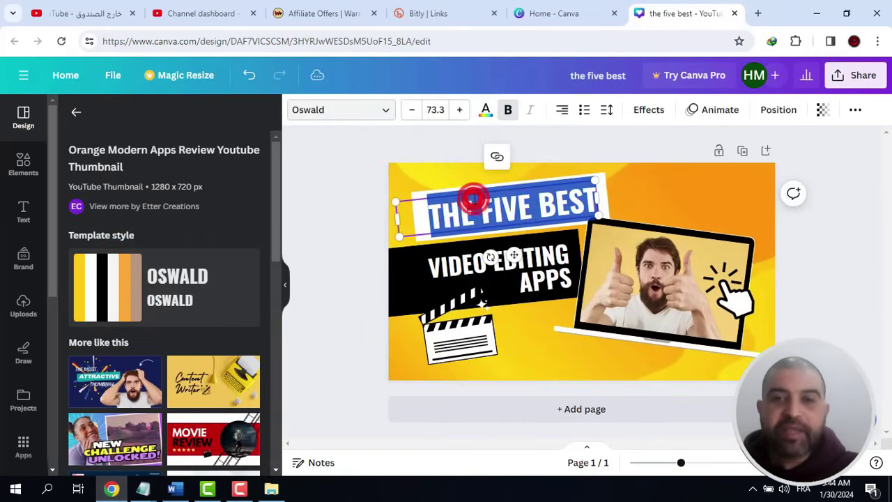
{"action": "type", "text": "NEBULA REVIEW"}
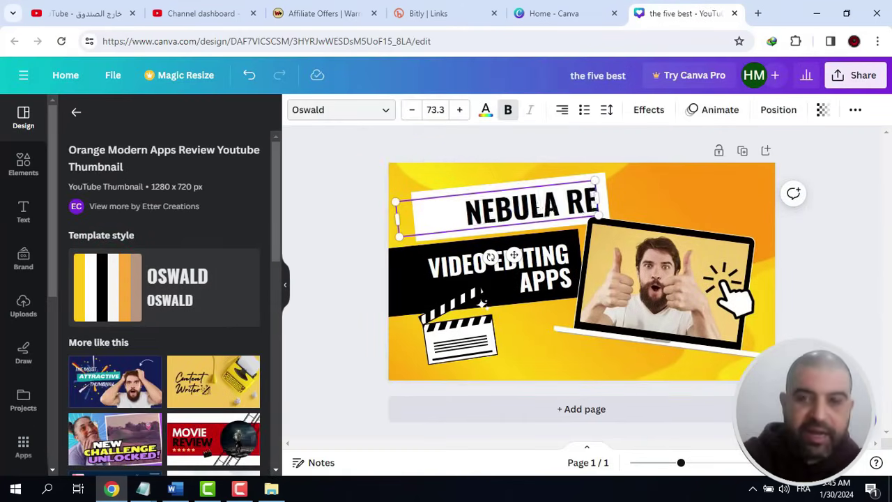
{"action": "left_click", "coordinate": [342, 265]}
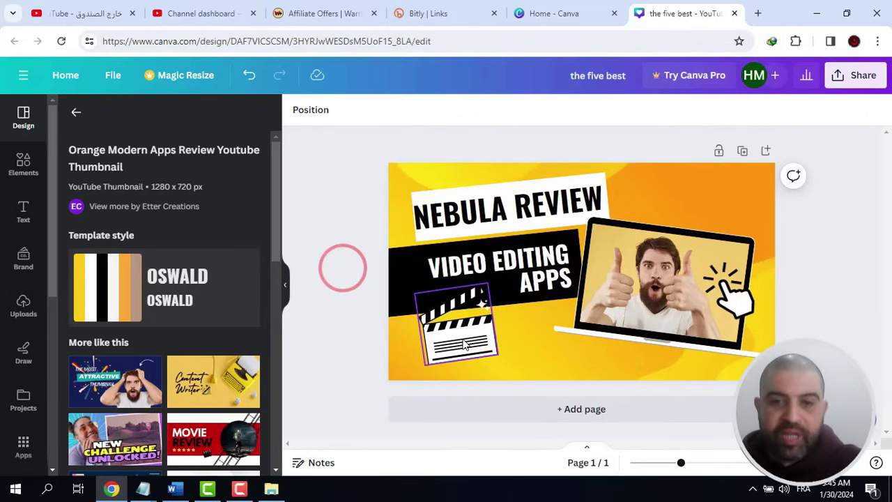
{"action": "left_click", "coordinate": [462, 340]}
{"action": "key", "text": "Delete"}
Replace the "VIDEO EDITING APPS" text with "DON'T BUY BEFORE YOU WATCH" and centre-align it
{"action": "double_click", "coordinate": [481, 265]}
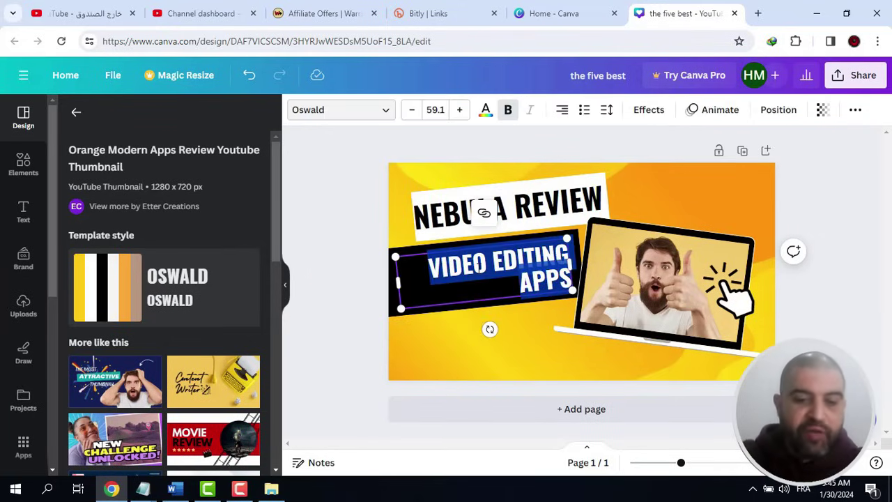
{"action": "type", "text": "DON'T BUY VEFORE"}
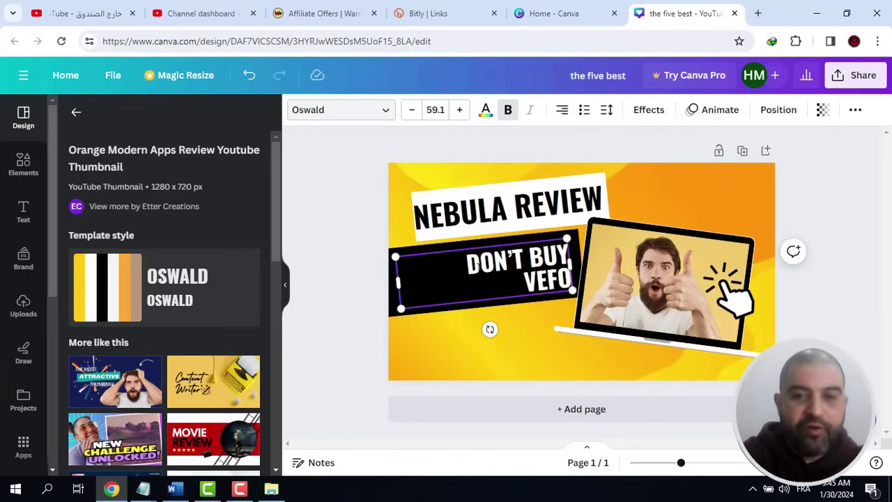
{"action": "key", "text": "BackSpace"}
{"action": "key", "text": "BackSpace"}
{"action": "key", "text": "BackSpace"}
{"action": "key", "text": "BackSpace"}
{"action": "key", "text": "BackSpace"}
{"action": "key", "text": "BackSpace"}
{"action": "type", "text": "BEFORE YOU WATCH"}
{"action": "key", "text": "ctrl+a"}
{"action": "left_click", "coordinate": [561, 109]}
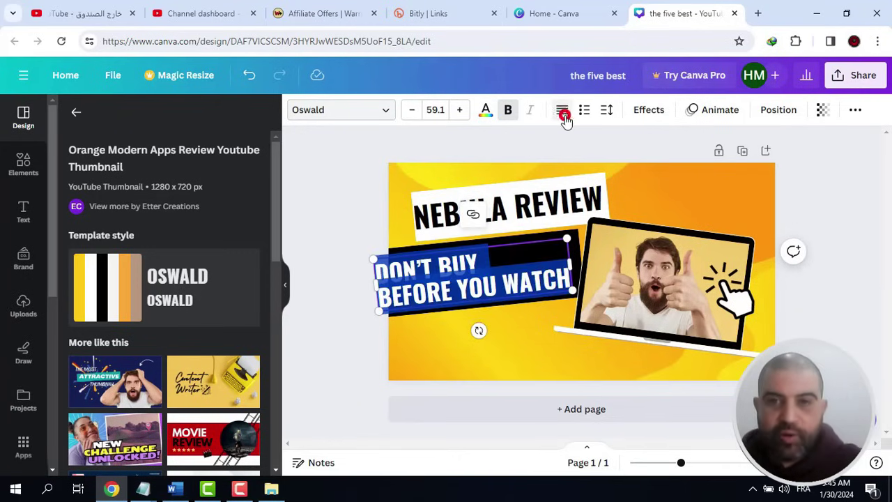
{"action": "left_click", "coordinate": [562, 110]}
{"action": "left_click", "coordinate": [701, 174]}
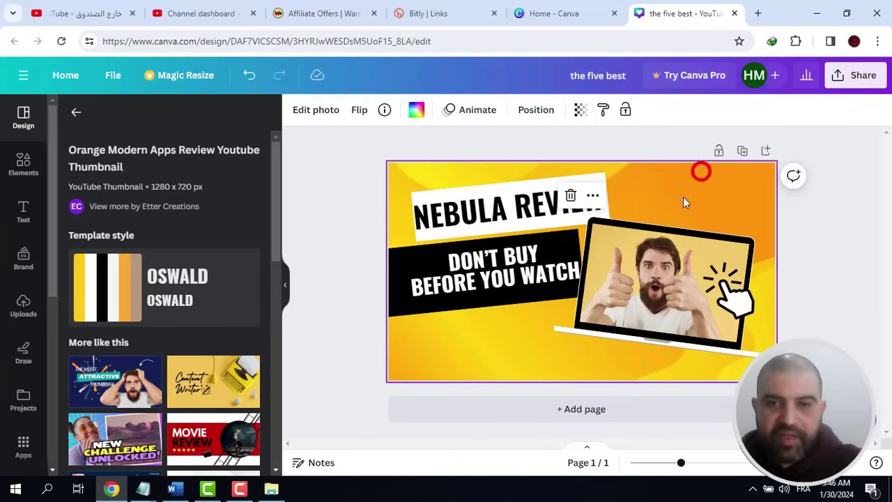
Colour the words "DON'T BUY" red in the text on the black banner
{"action": "left_click", "coordinate": [477, 285]}
{"action": "left_click_drag", "start_coordinate": [437, 259], "coordinate": [526, 261]}
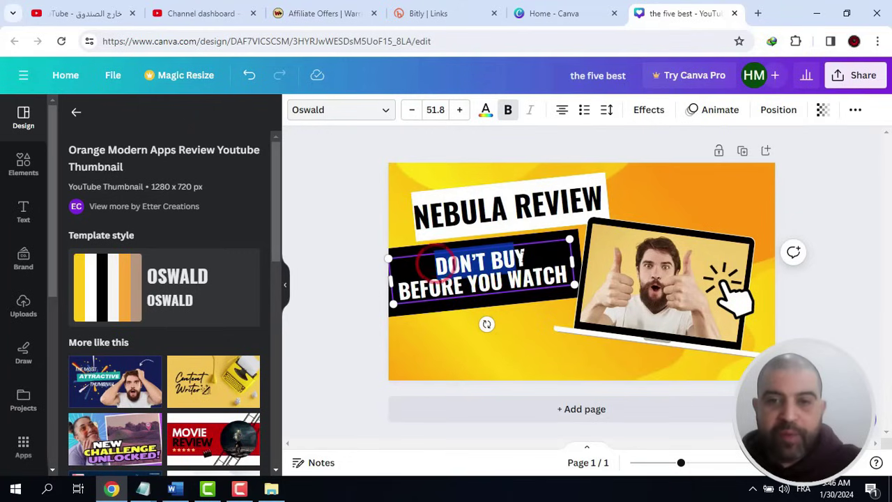
{"action": "left_click", "coordinate": [486, 109]}
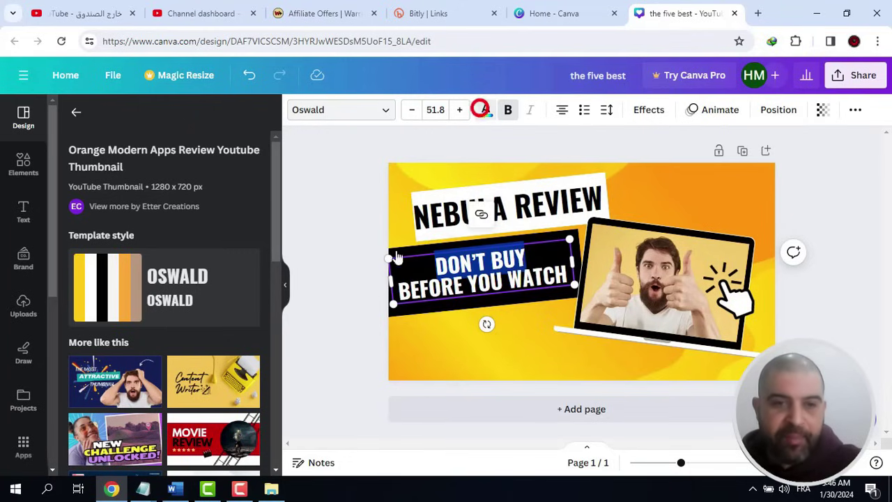
{"action": "left_click", "coordinate": [315, 160]}
Delete the man's photo from the laptop frame, upload Screenshot_3 from the Desktop and place it in the frame
{"action": "left_click", "coordinate": [633, 272]}
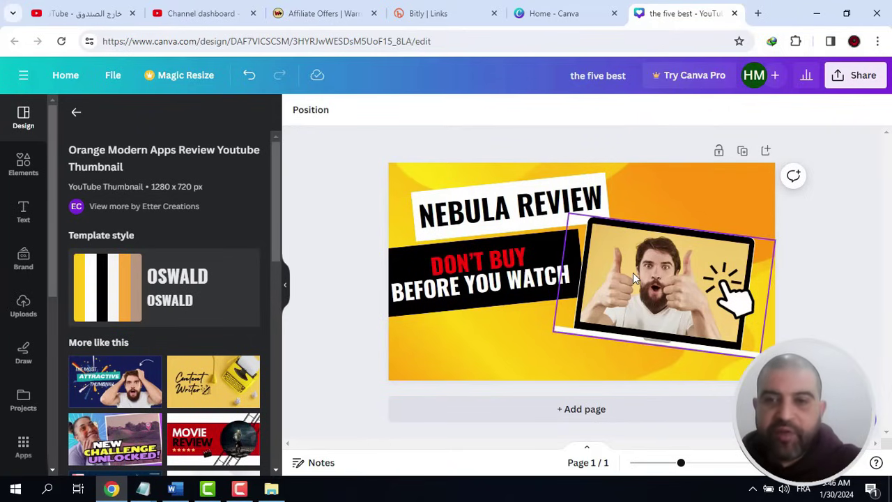
{"action": "key", "text": "Delete"}
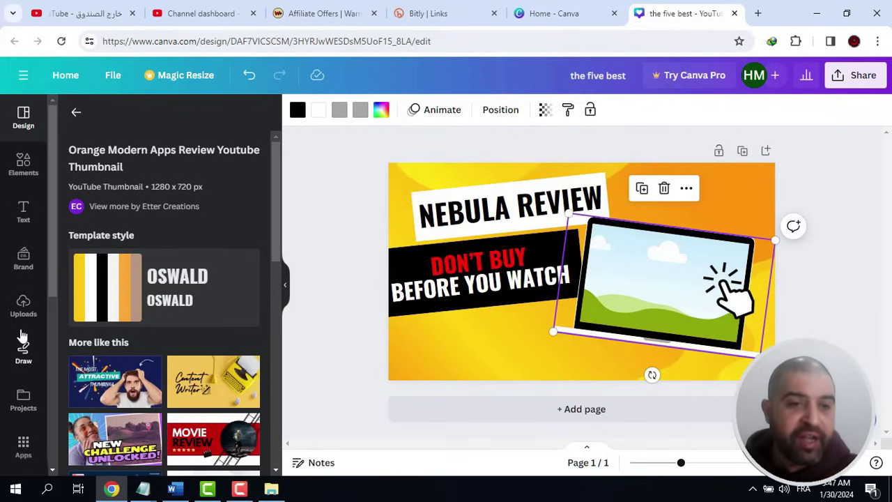
{"action": "left_click", "coordinate": [21, 307]}
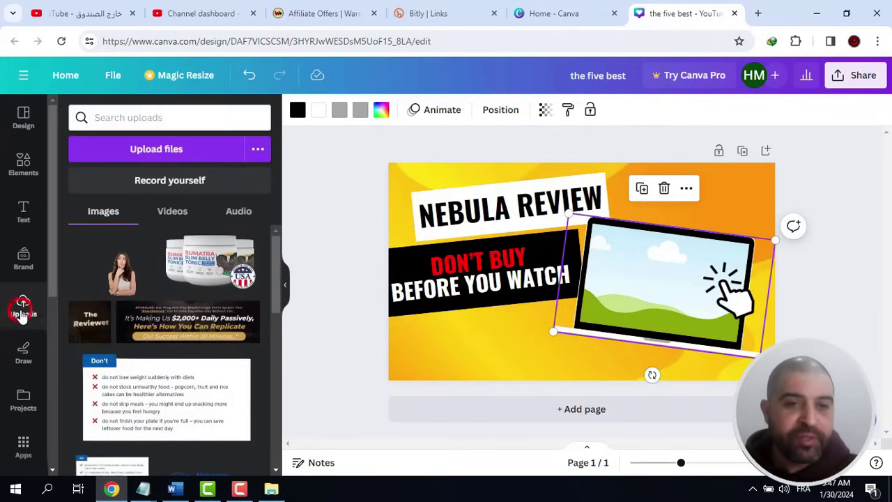
{"action": "left_click", "coordinate": [137, 151]}
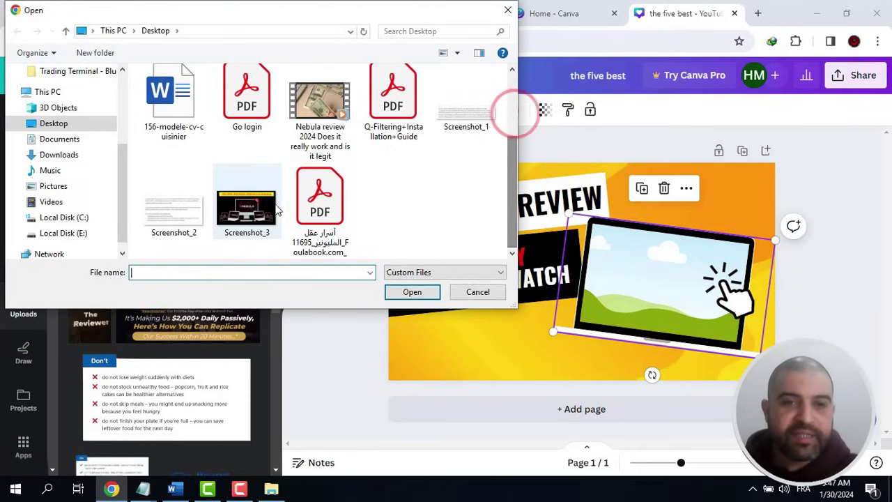
{"action": "left_click", "coordinate": [249, 209]}
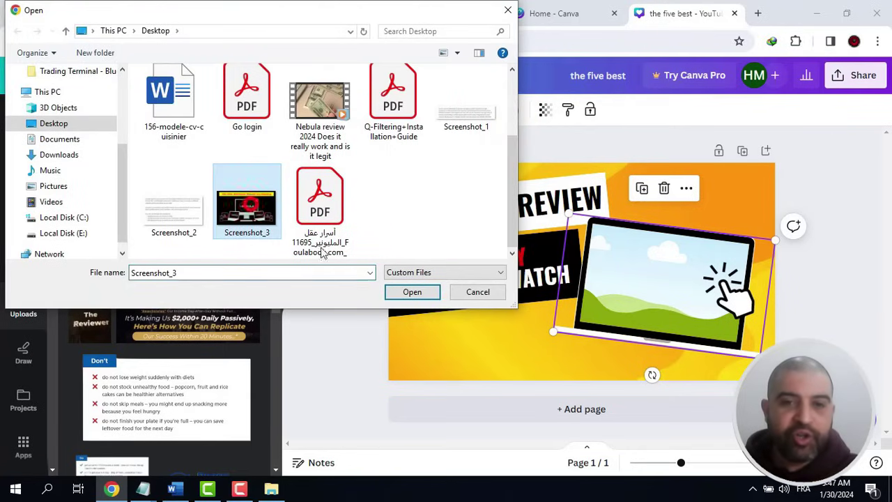
{"action": "left_click", "coordinate": [413, 293]}
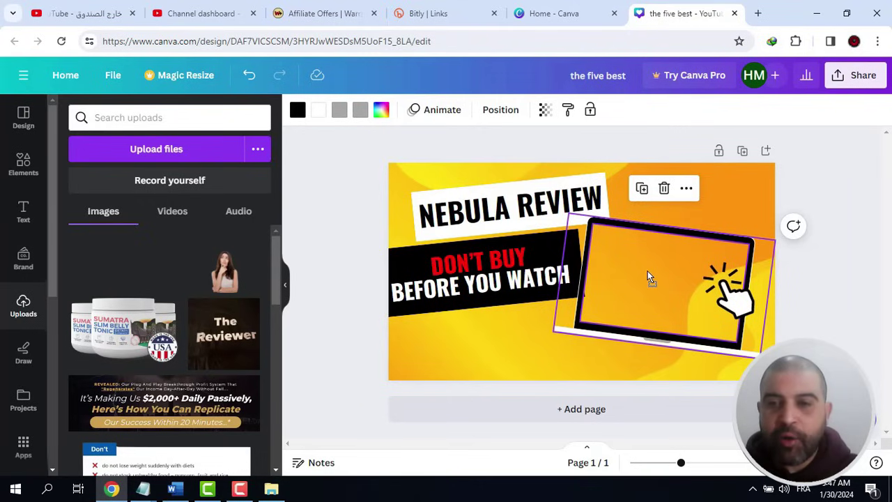
{"action": "left_click", "coordinate": [834, 318]}
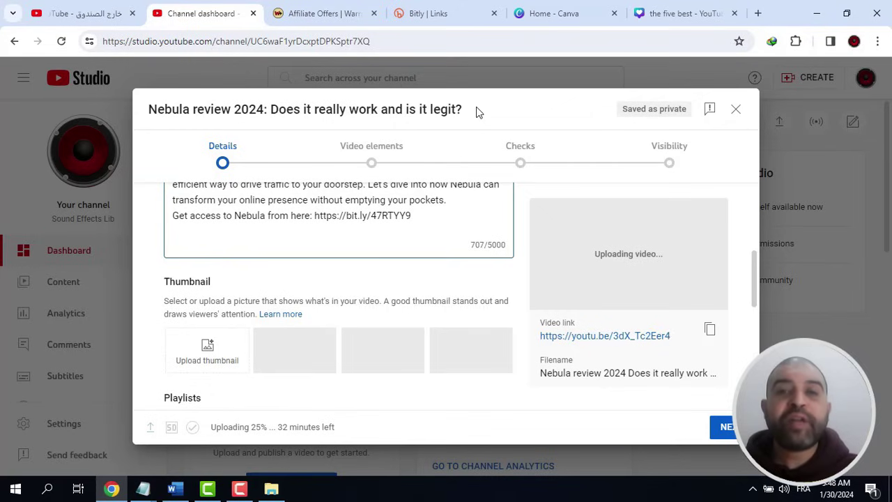
Copy the video title from YouTube Studio and rename the Canva design to "Nebula review 2024: Does it really work and is it legit?"
{"action": "left_click_drag", "start_coordinate": [464, 109], "coordinate": [149, 110]}
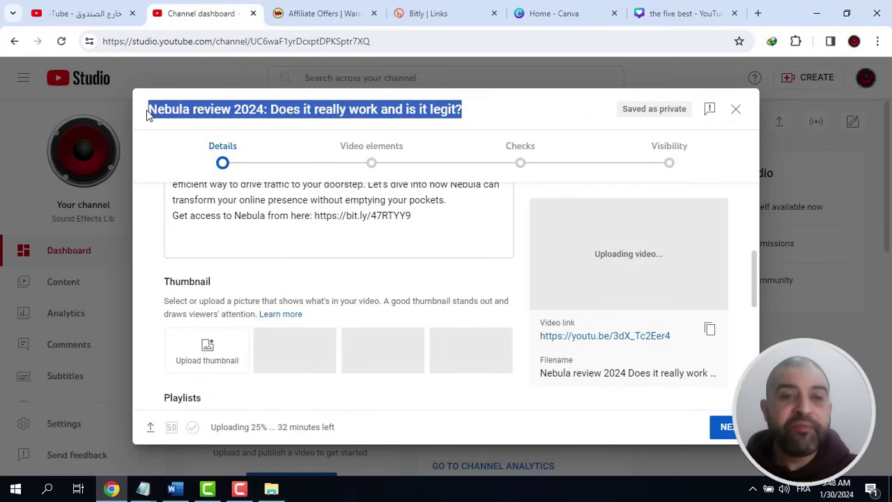
{"action": "right_click", "coordinate": [152, 112]}
{"action": "left_click", "coordinate": [199, 124]}
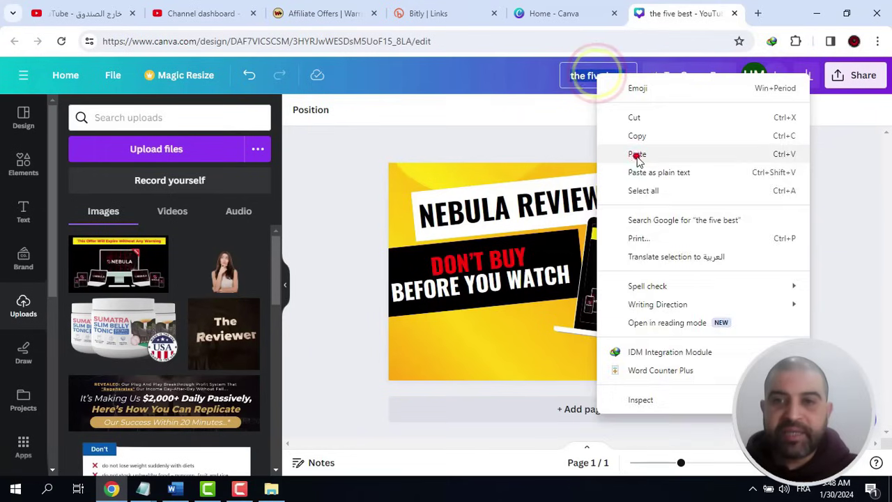
{"action": "left_click", "coordinate": [633, 153]}
Download the finished thumbnail design as a PNG at 1,280 × 720 px
{"action": "left_click", "coordinate": [859, 74]}
{"action": "scroll", "coordinate": [739, 314], "scroll_direction": "down", "scroll_amount": 2}
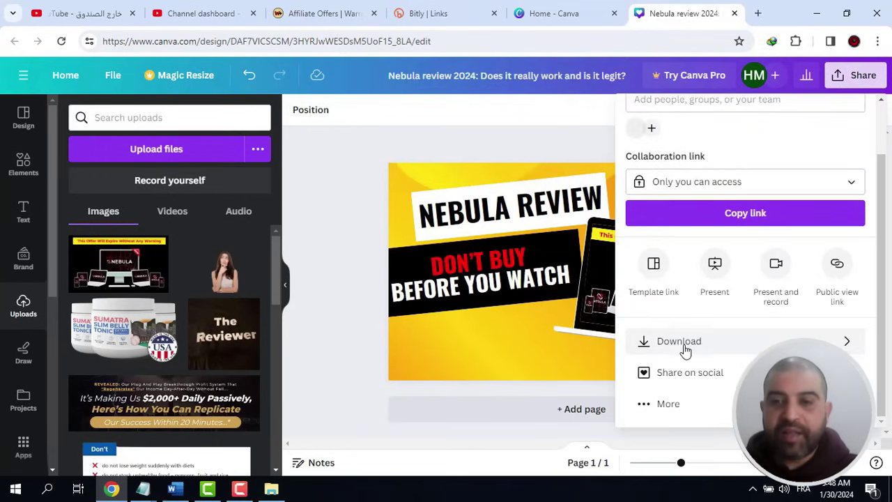
{"action": "left_click", "coordinate": [683, 343]}
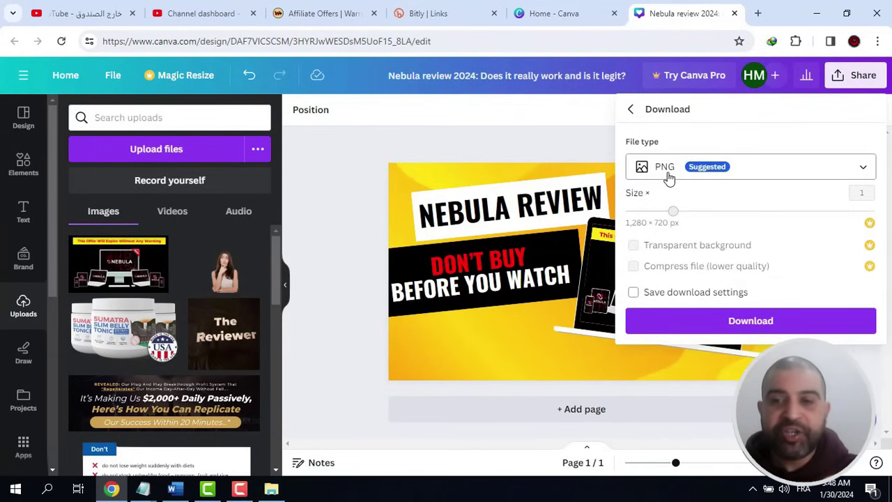
{"action": "left_click", "coordinate": [735, 320]}
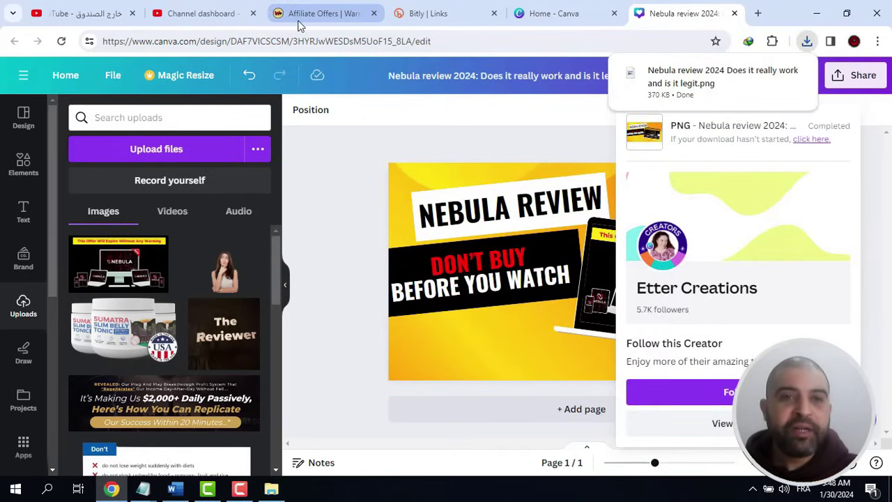
In YouTube Studio, upload the image "Nebula review 2024 Does it really work and is it legit" as the video's thumbnail
{"action": "left_click", "coordinate": [209, 13]}
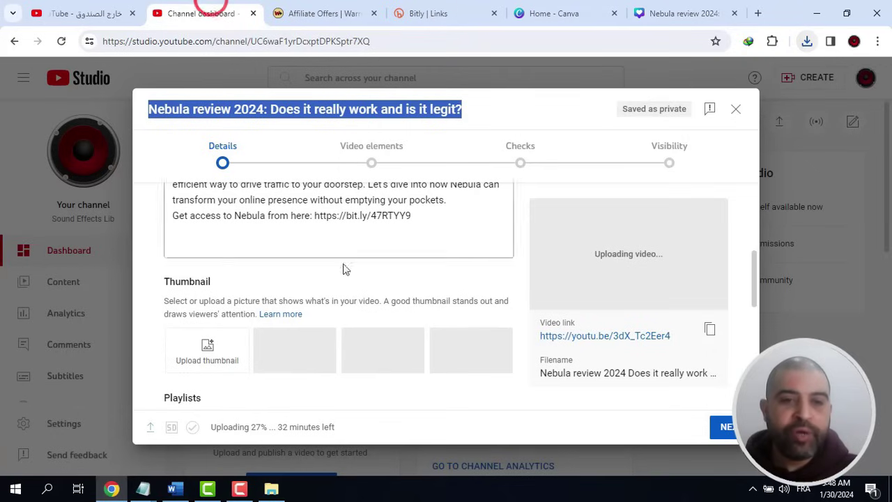
{"action": "left_click", "coordinate": [199, 347]}
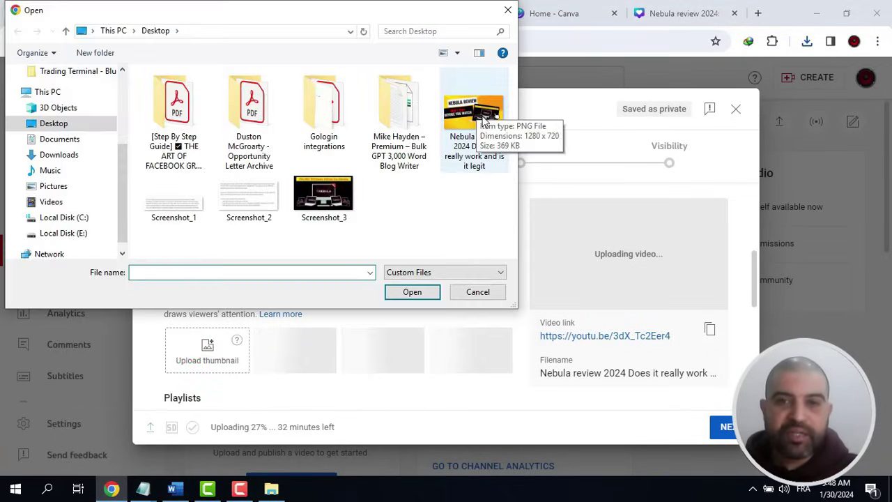
{"action": "left_click", "coordinate": [455, 122]}
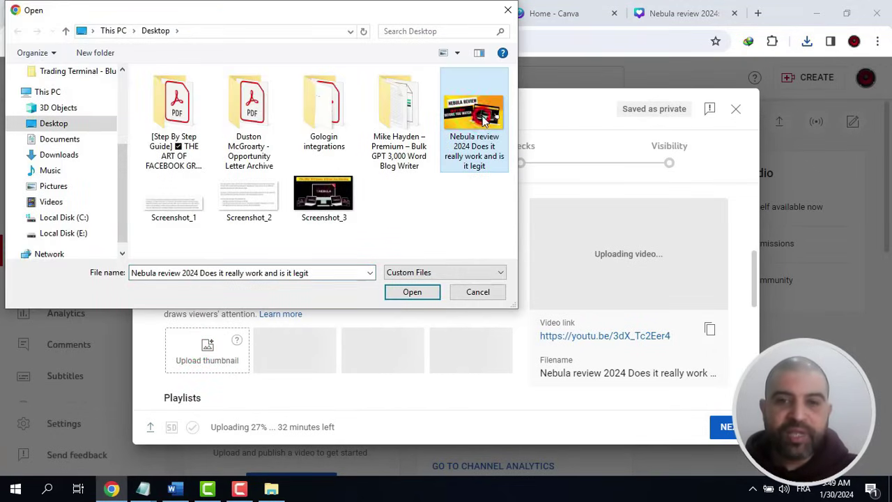
{"action": "left_click", "coordinate": [412, 293]}
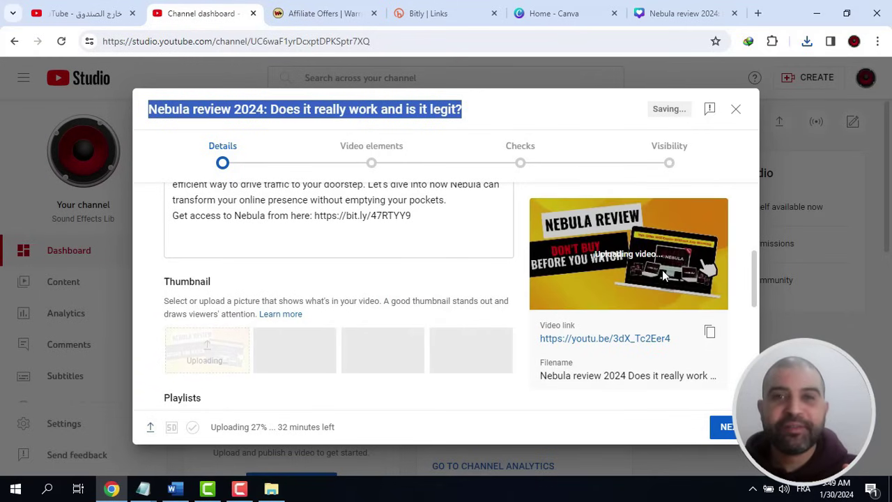
Show the additional video details and add the tag "Nebula review", copied from the video title
{"action": "scroll", "coordinate": [447, 315], "scroll_direction": "down", "scroll_amount": 10}
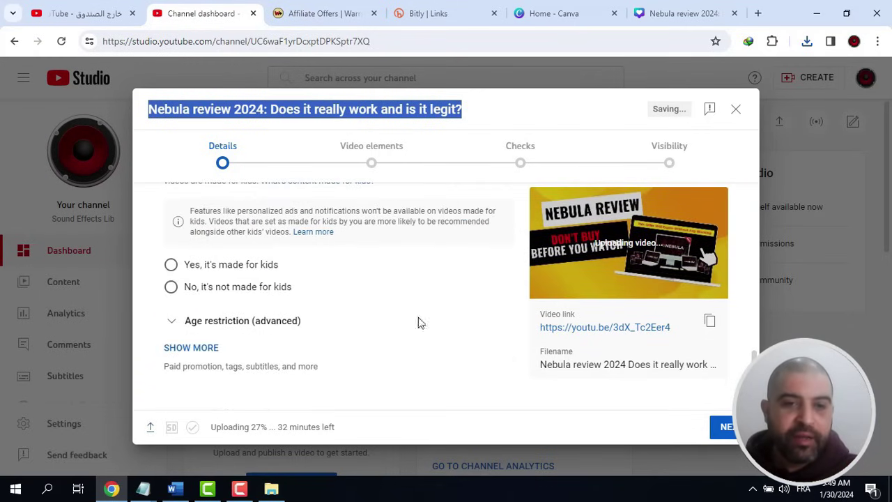
{"action": "left_click", "coordinate": [193, 348]}
{"action": "scroll", "coordinate": [363, 307], "scroll_direction": "down", "scroll_amount": 5}
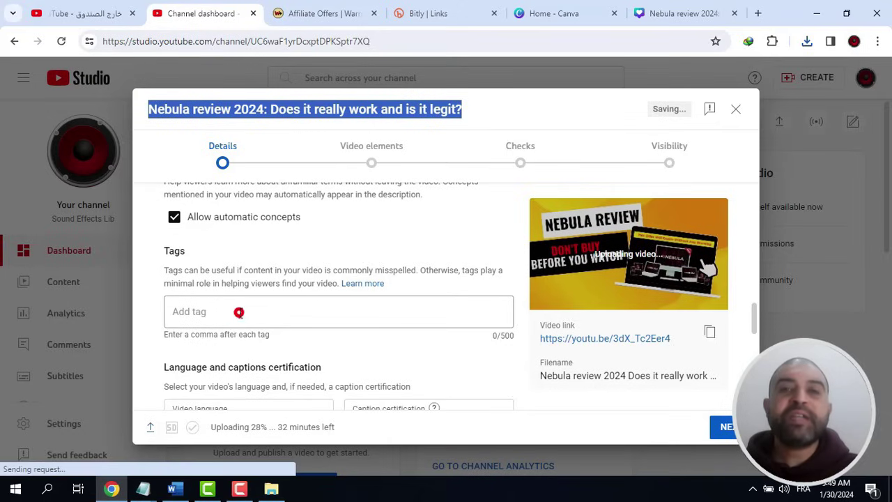
{"action": "left_click", "coordinate": [239, 313]}
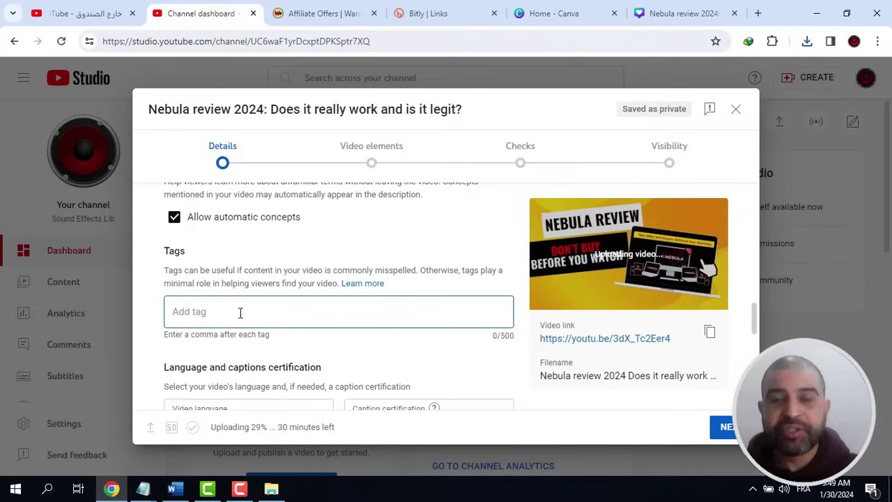
{"action": "left_click_drag", "start_coordinate": [148, 109], "coordinate": [232, 111]}
{"action": "right_click", "coordinate": [233, 115]}
{"action": "left_click", "coordinate": [239, 125]}
{"action": "left_click", "coordinate": [177, 311]}
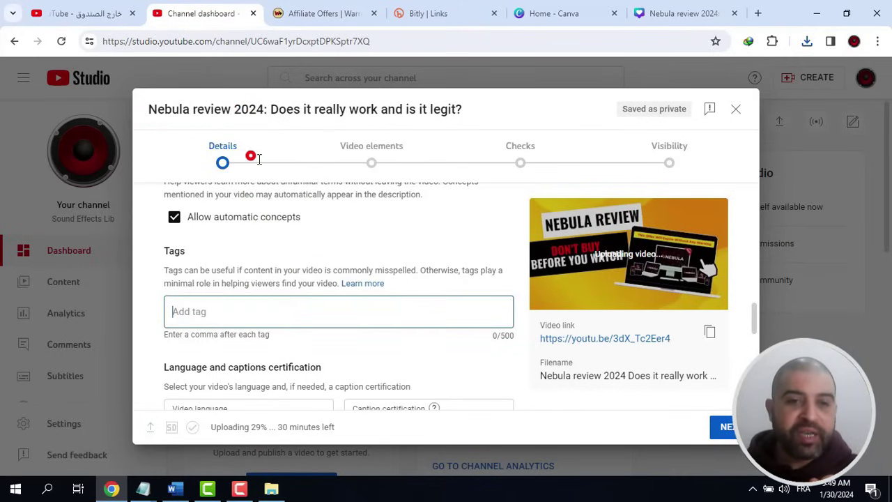
{"action": "key", "text": "ctrl+v"}
{"action": "key", "text": "Return"}
Add a second tag "Nebula review 2024", copied from the video title
{"action": "left_click_drag", "start_coordinate": [149, 109], "coordinate": [265, 106]}
{"action": "right_click", "coordinate": [264, 108]}
{"action": "left_click", "coordinate": [279, 124]}
{"action": "left_click", "coordinate": [285, 311]}
{"action": "right_click", "coordinate": [284, 311]}
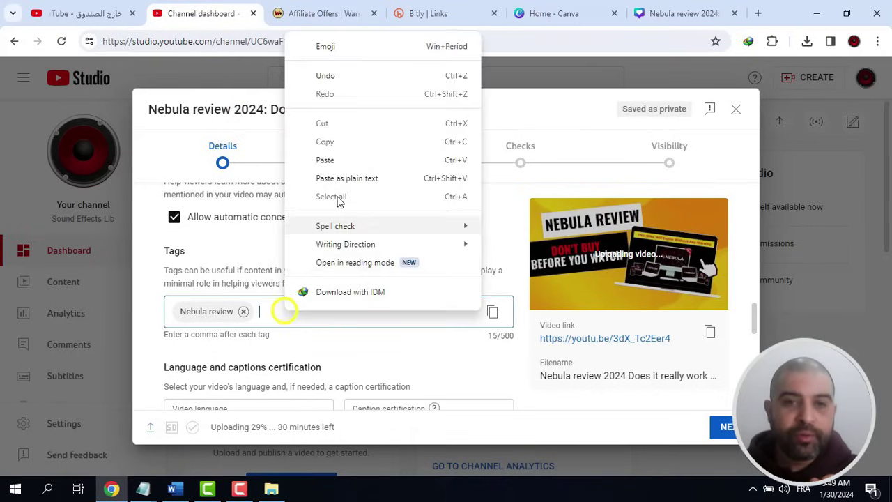
{"action": "left_click", "coordinate": [325, 159]}
{"action": "key", "text": "Return"}
Add the tags "nebula reviews" and "nebula scam" to the video
{"action": "type", "text": "nebula r"}
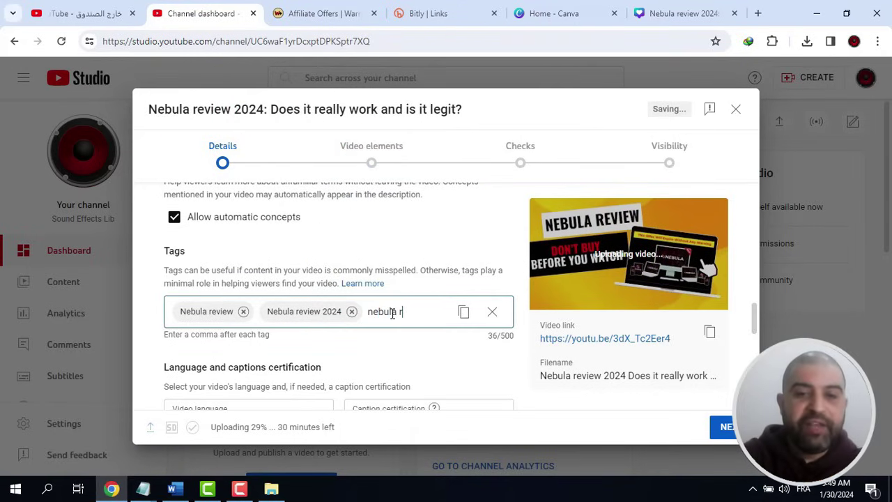
{"action": "type", "text": "evue"}
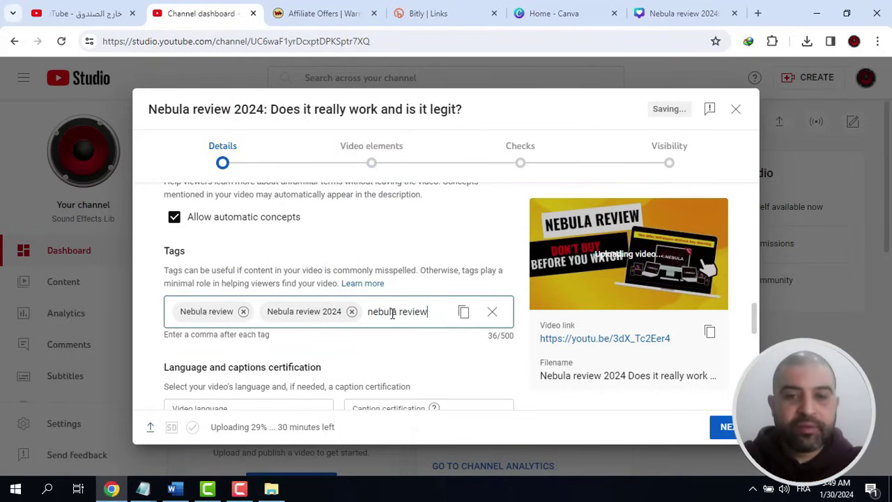
{"action": "type", "text": "s"}
{"action": "key", "text": "Return"}
{"action": "type", "text": "nebula scam"}
{"action": "key", "text": "Return"}
Add the tags "nebula legit", "does nebula work" and "is nebula legit"
{"action": "type", "text": "nebul"}
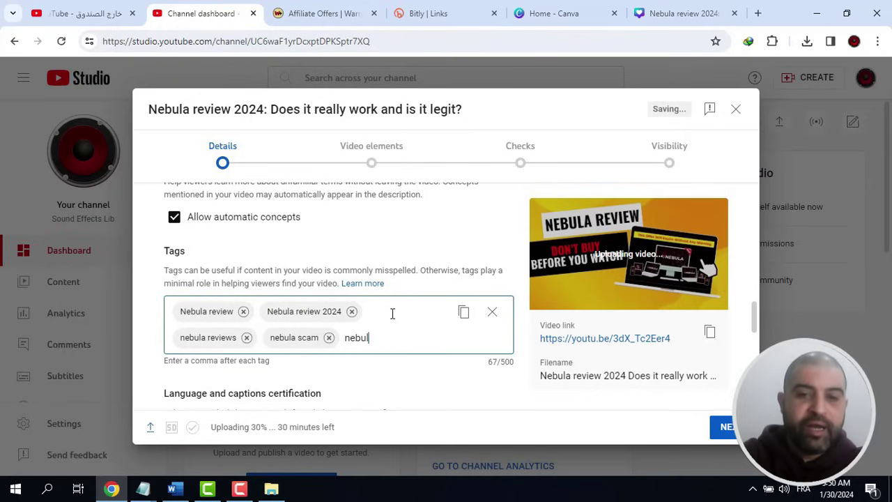
{"action": "type", "text": "a legit"}
{"action": "key", "text": "Return"}
{"action": "type", "text": "does neb"}
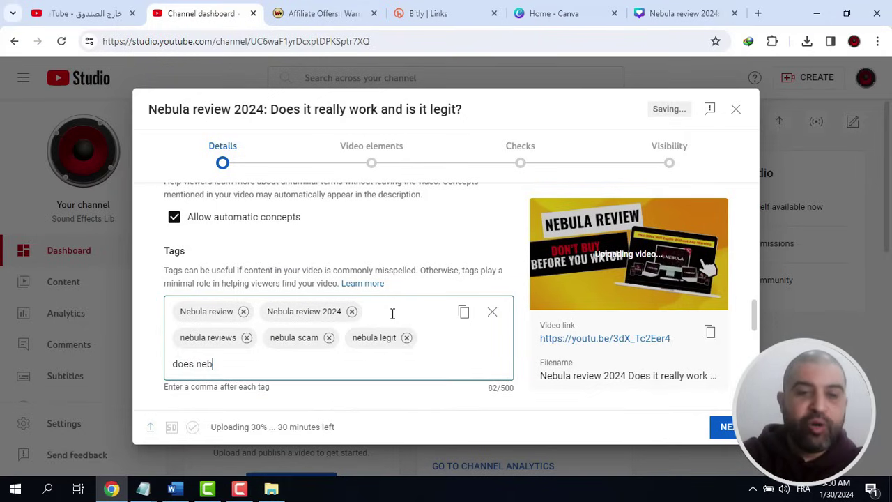
{"action": "type", "text": "ula work"}
{"action": "key", "text": "Return"}
{"action": "type", "text": "is nebu"}
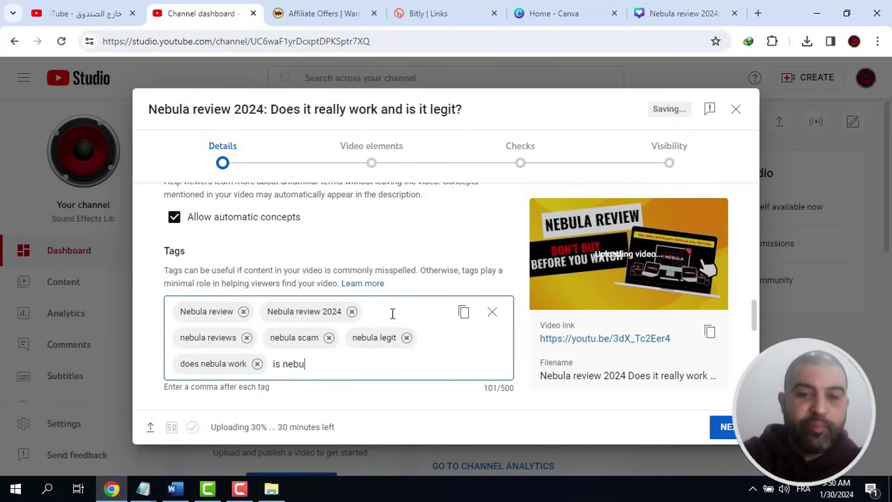
{"action": "type", "text": "la legit"}
{"action": "key", "text": "Return"}
Add the tags "how does nebula work", "nebula pricing", "nebula otos" and "nebula discount"
{"action": "type", "text": "how d"}
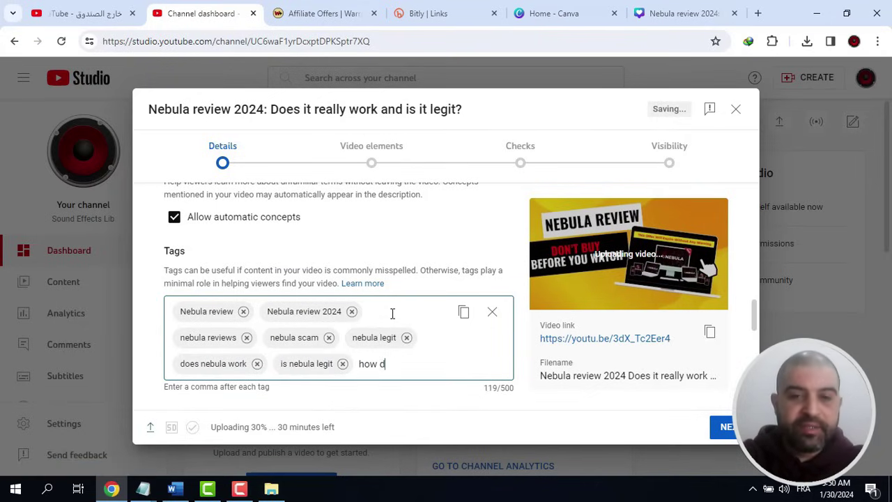
{"action": "type", "text": "oes nebula work"}
{"action": "key", "text": "Return"}
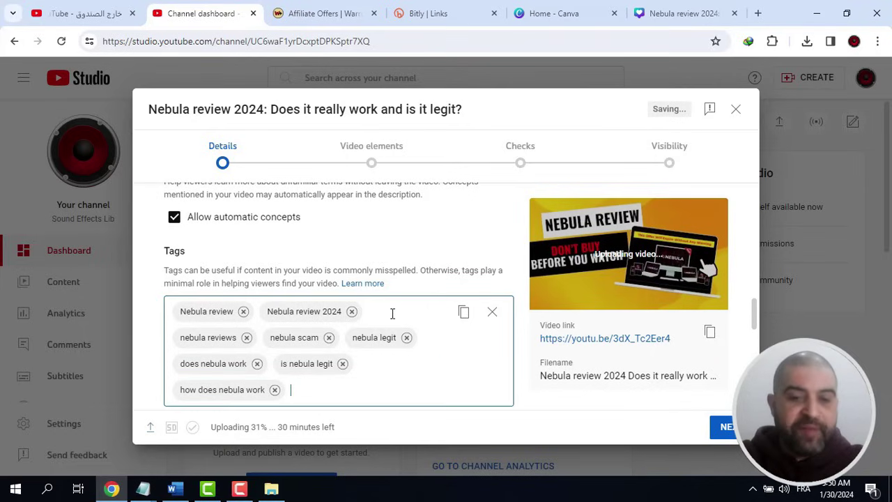
{"action": "type", "text": "nebula prici"}
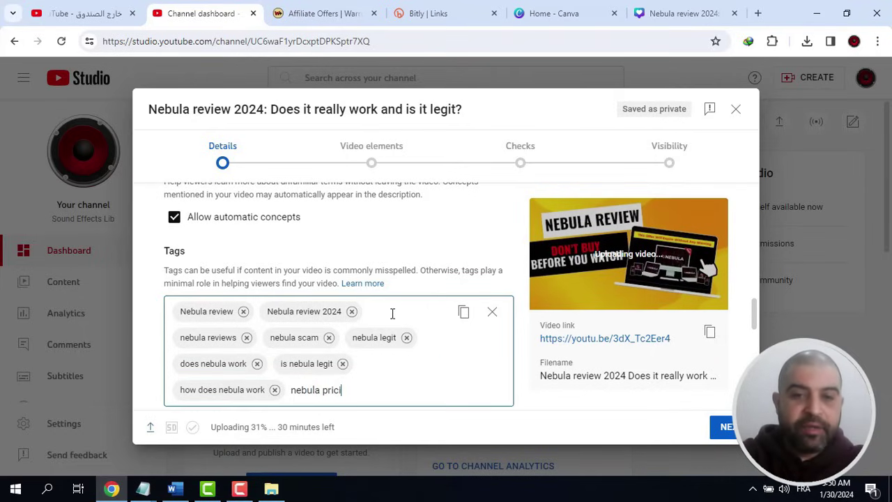
{"action": "type", "text": "ng"}
{"action": "key", "text": "Return"}
{"action": "type", "text": "nebula otos"}
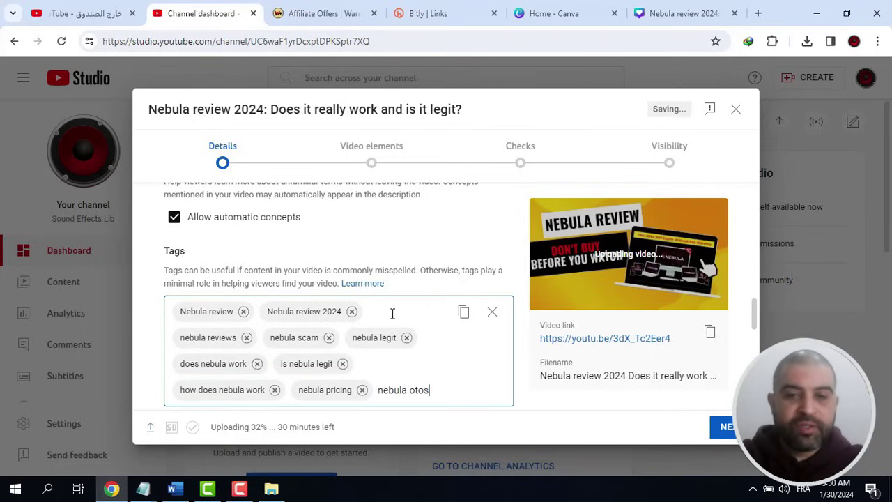
{"action": "key", "text": "Return"}
{"action": "key", "text": "ctrl+v"}
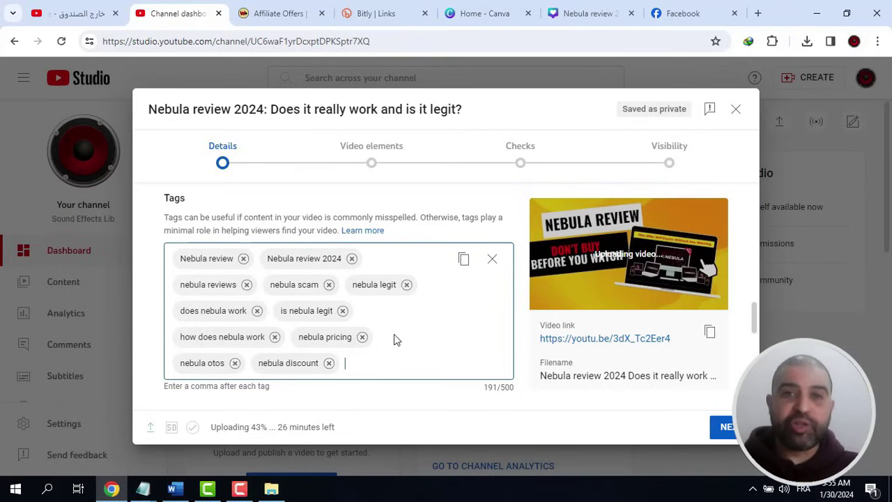
Continue past the video elements and checks without additions and set the video's visibility to Public
{"action": "scroll", "coordinate": [478, 333], "scroll_direction": "down", "scroll_amount": 6}
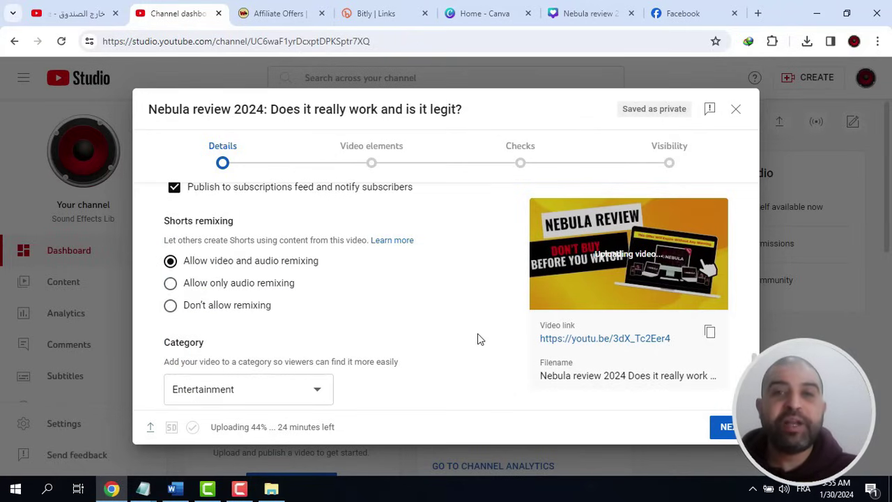
{"action": "left_click", "coordinate": [727, 427]}
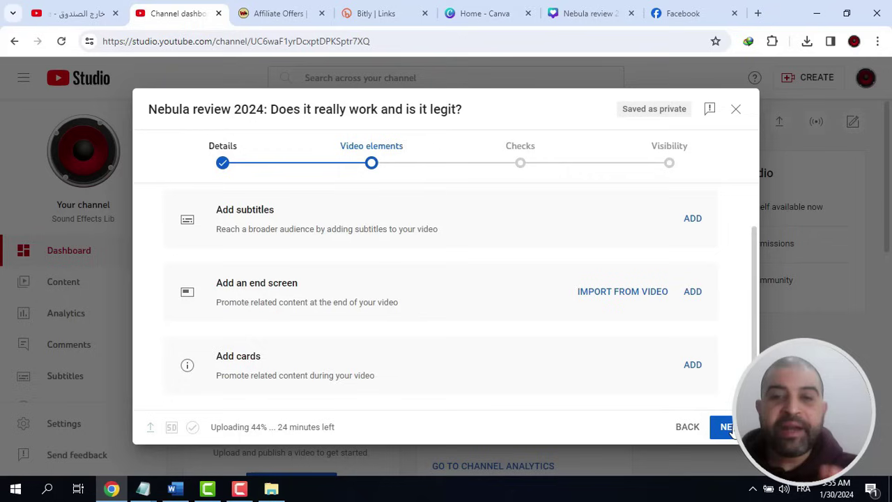
{"action": "left_click", "coordinate": [726, 426]}
{"action": "left_click", "coordinate": [726, 426]}
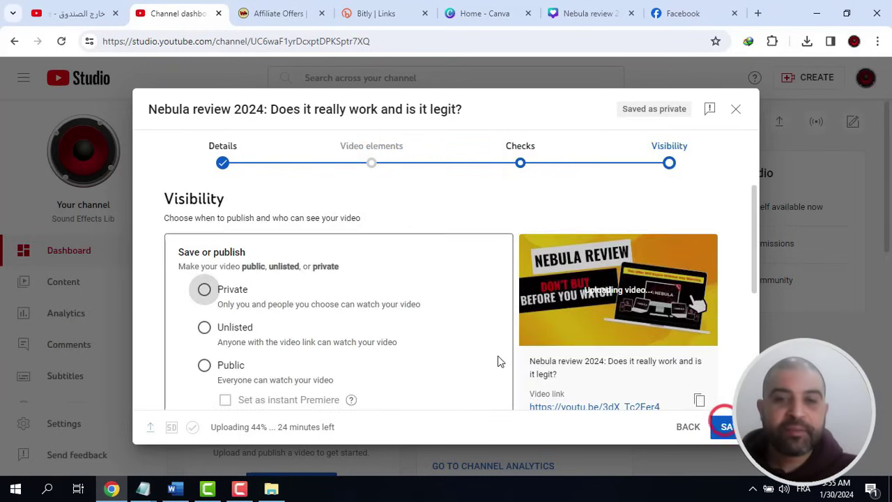
{"action": "left_click", "coordinate": [227, 367]}
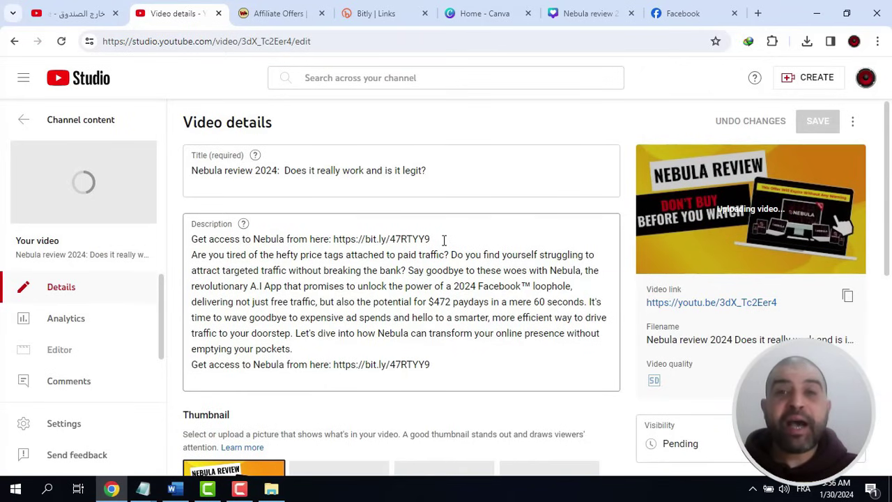
Highlight the opening line of the video description that holds the Nebula affiliate link
{"action": "left_click", "coordinate": [434, 239]}
{"action": "left_click_drag", "start_coordinate": [433, 240], "coordinate": [175, 244]}
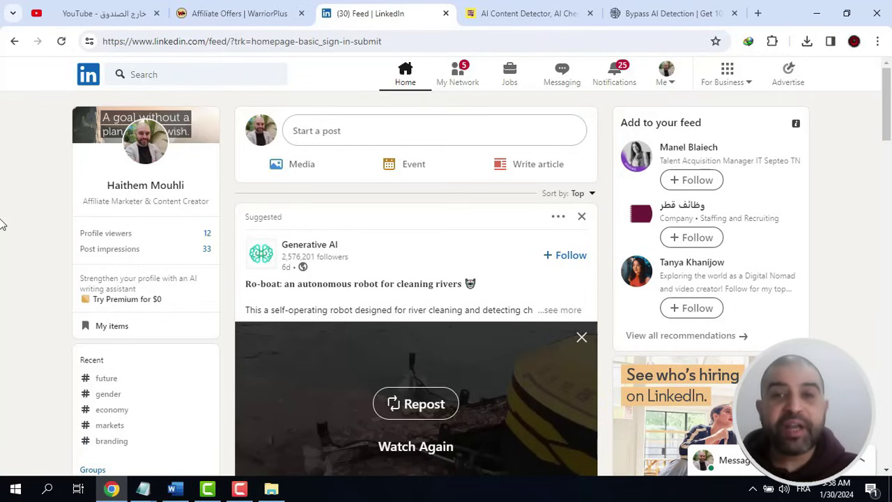
Copy the review's introductory paragraph from the untitled Notepad document and paste it into the Content at Scale AI detector
{"action": "key", "text": "alt+Tab"}
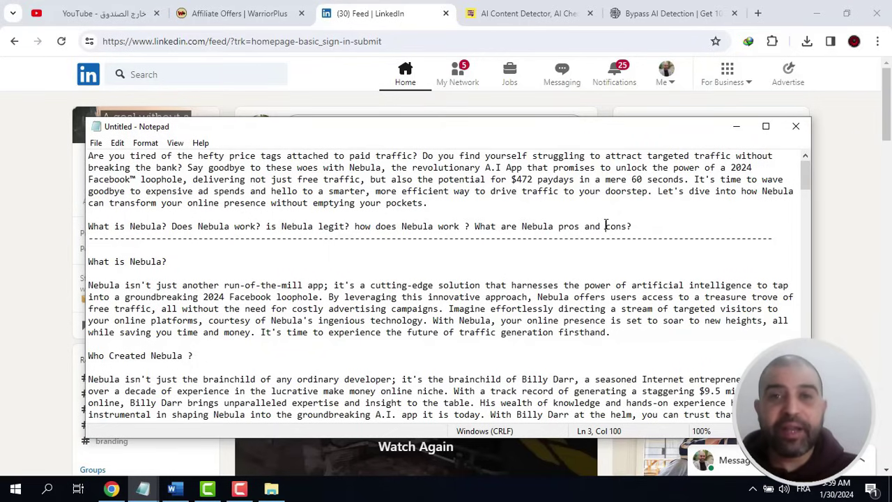
{"action": "left_click", "coordinate": [530, 13]}
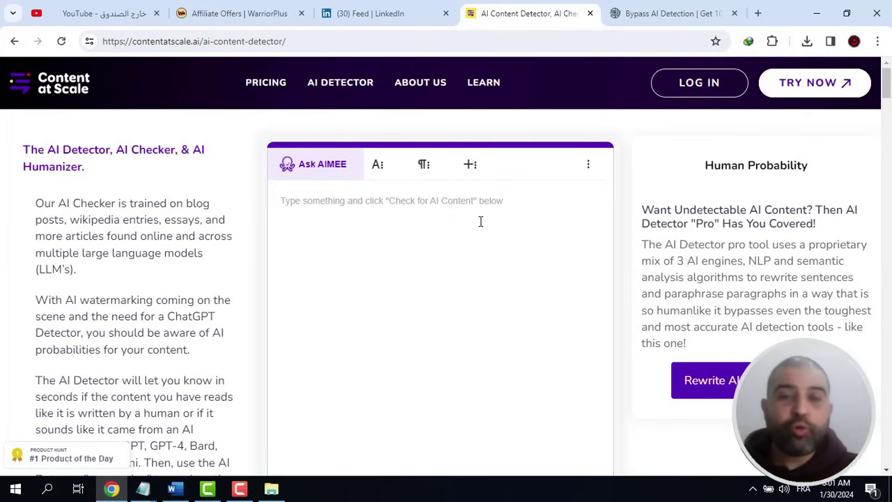
{"action": "left_click", "coordinate": [143, 488]}
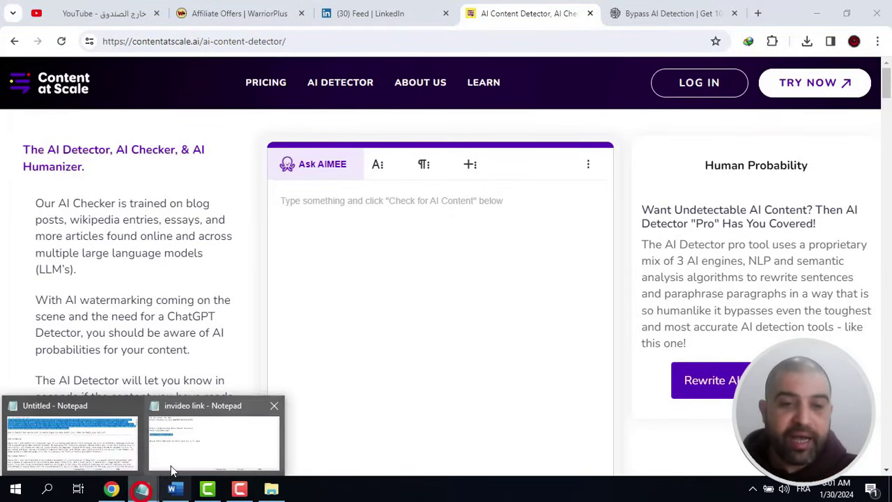
{"action": "left_click", "coordinate": [105, 423]}
{"action": "right_click", "coordinate": [278, 156]}
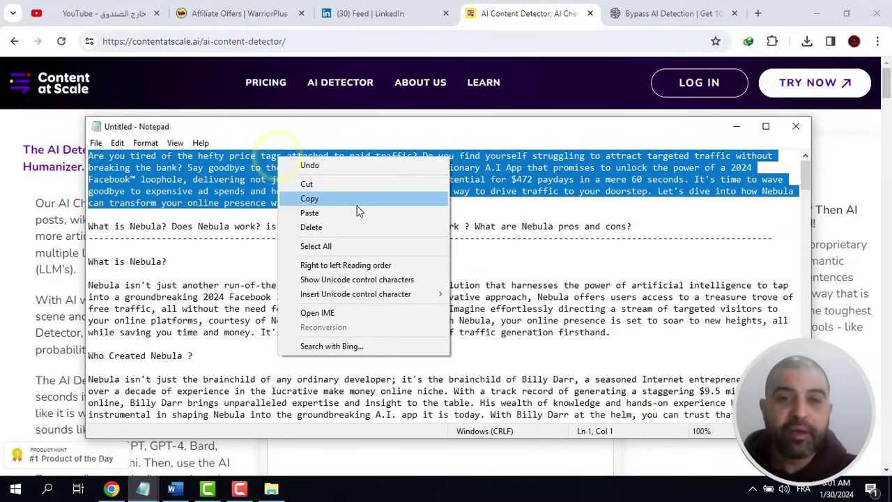
{"action": "left_click", "coordinate": [357, 202]}
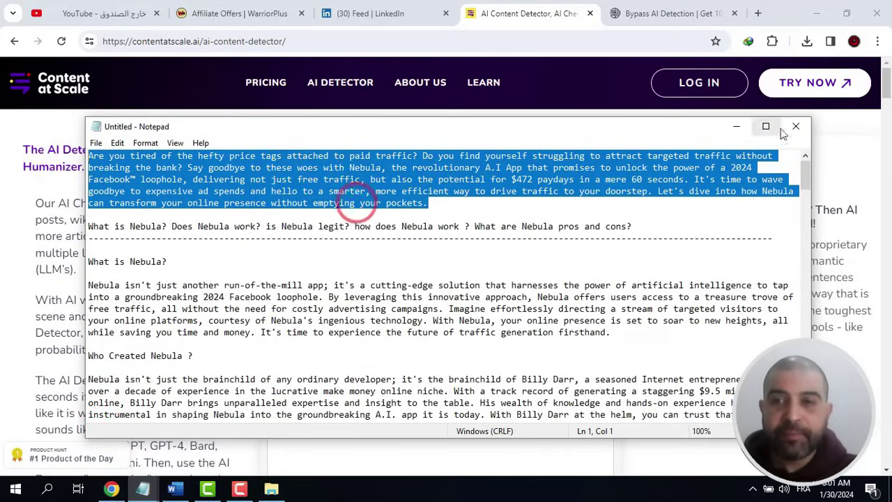
{"action": "key", "text": "alt+Tab"}
{"action": "right_click", "coordinate": [364, 180]}
{"action": "right_click", "coordinate": [338, 198]}
{"action": "left_click", "coordinate": [405, 324]}
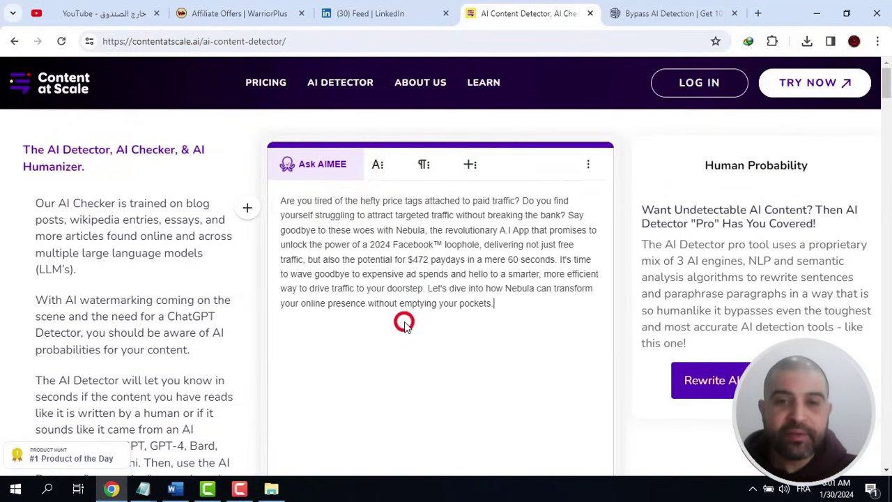
Check the pasted introduction for AI content and examine its human-probability verdict
{"action": "scroll", "coordinate": [446, 307], "scroll_direction": "down", "scroll_amount": 3}
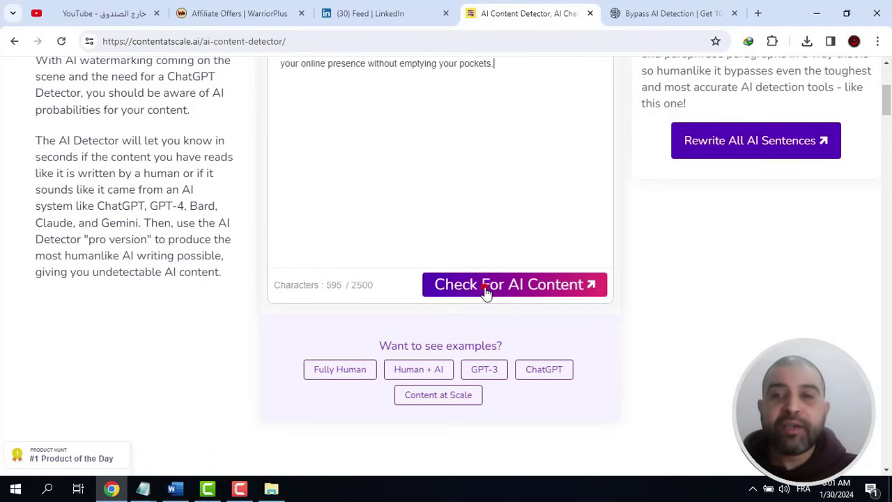
{"action": "left_click", "coordinate": [486, 287]}
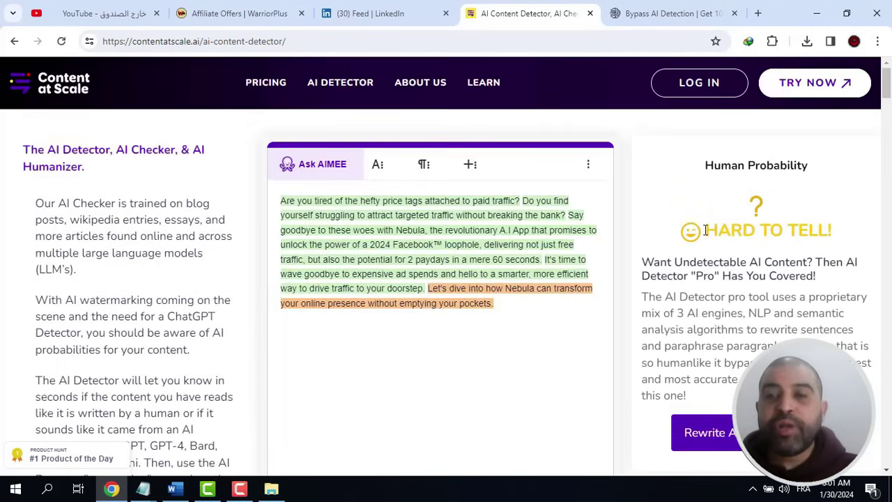
{"action": "left_click_drag", "start_coordinate": [700, 230], "coordinate": [844, 223]}
{"action": "left_click", "coordinate": [515, 248]}
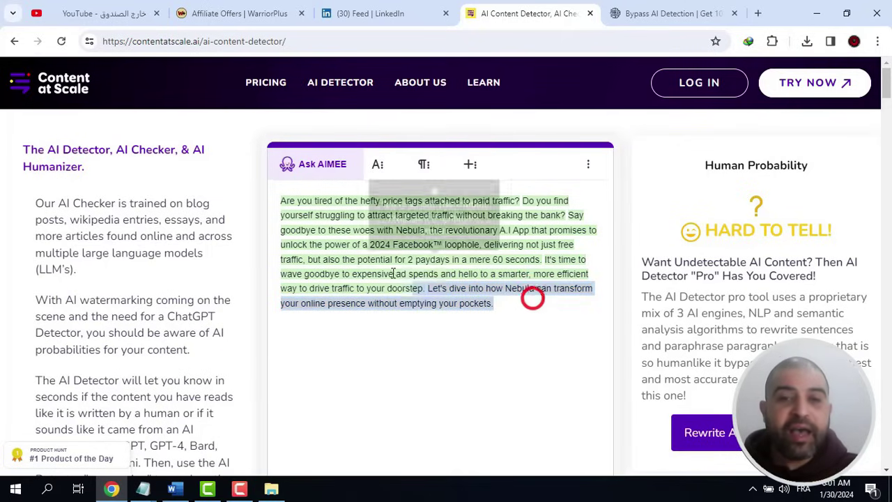
Copy the checked paragraph from the detector into StealthWriter's Humanizer and humanize it
{"action": "triple_click", "coordinate": [532, 297]}
{"action": "key", "text": "ctrl+Tab"}
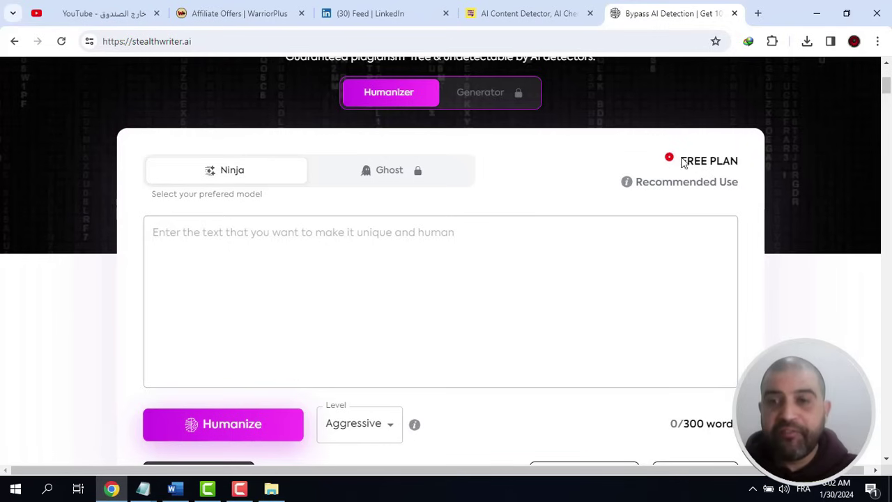
{"action": "right_click", "coordinate": [251, 233]}
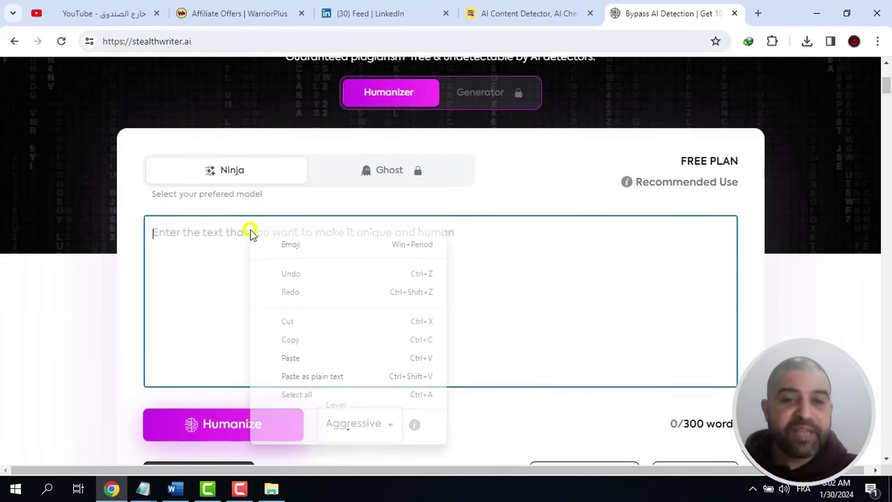
{"action": "left_click", "coordinate": [324, 359]}
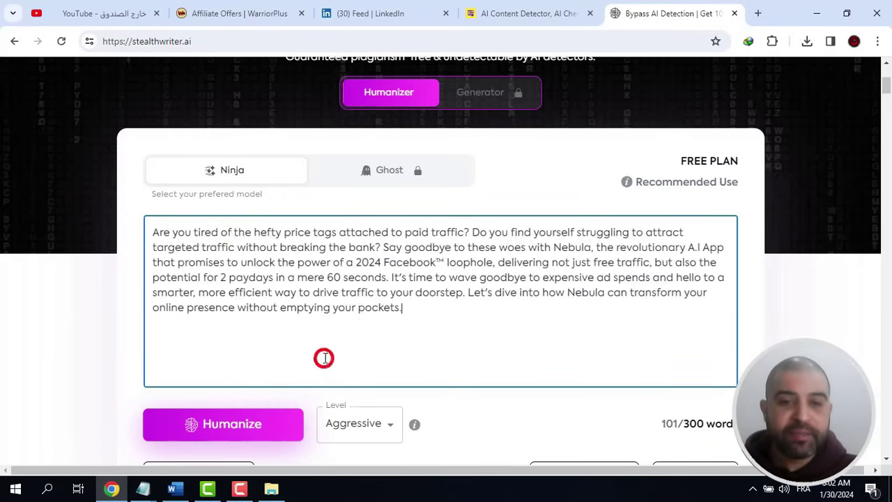
{"action": "left_click", "coordinate": [254, 426]}
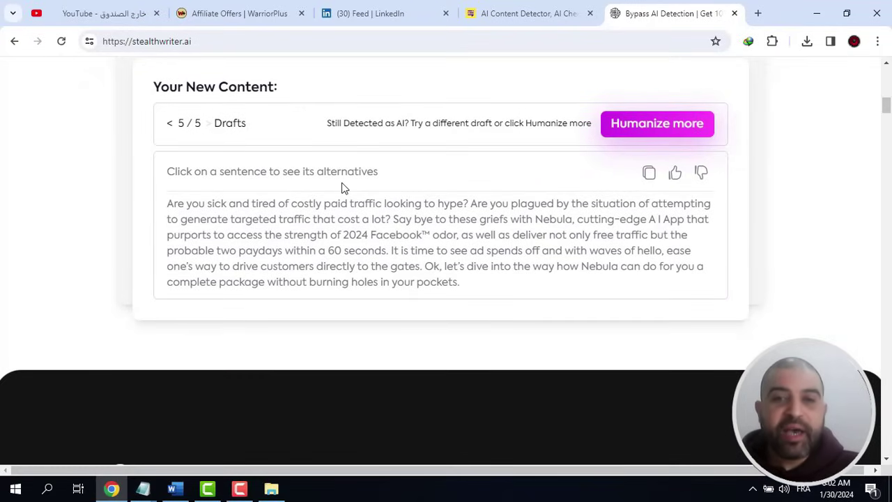
Copy the humanized draft from StealthWriter and replace the original paragraph in the Content at Scale AI detector with it
{"action": "left_click", "coordinate": [648, 172]}
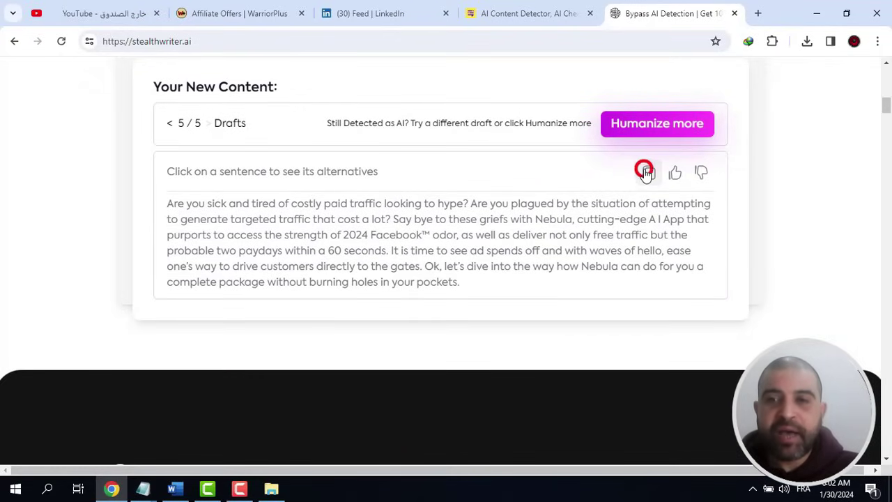
{"action": "key", "text": "ctrl+shift+Tab"}
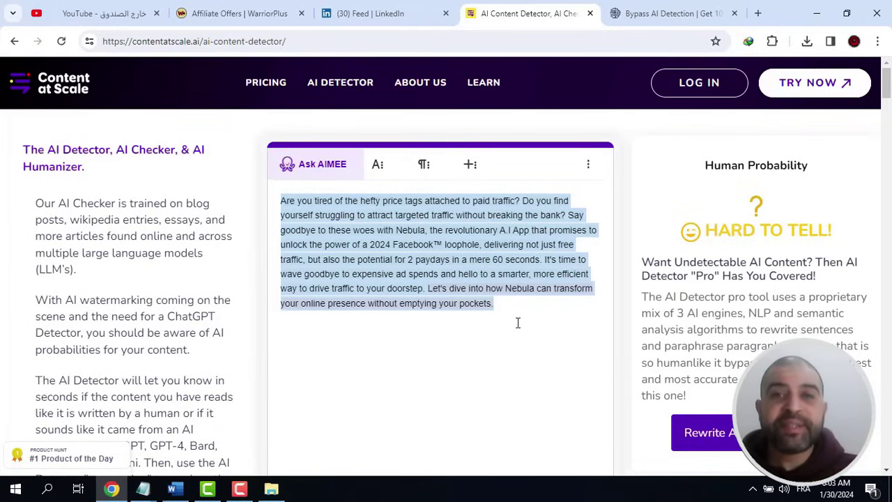
{"action": "key", "text": "Delete"}
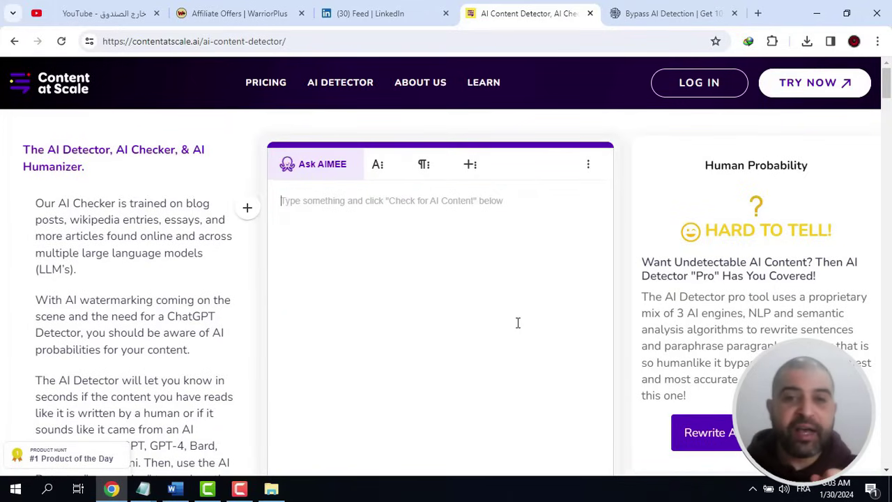
{"action": "right_click", "coordinate": [362, 200]}
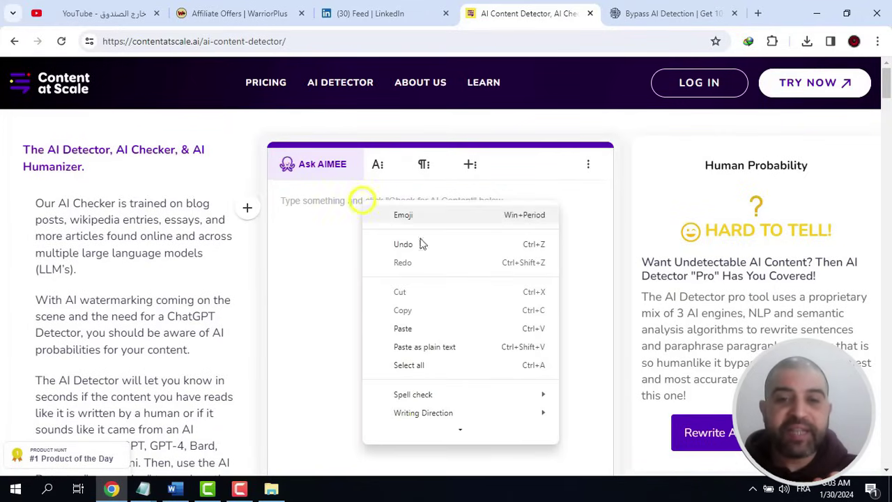
{"action": "left_click", "coordinate": [419, 329]}
Check the humanized paragraph for AI content and highlight its human-probability verdict
{"action": "scroll", "coordinate": [426, 318], "scroll_direction": "down", "scroll_amount": 3}
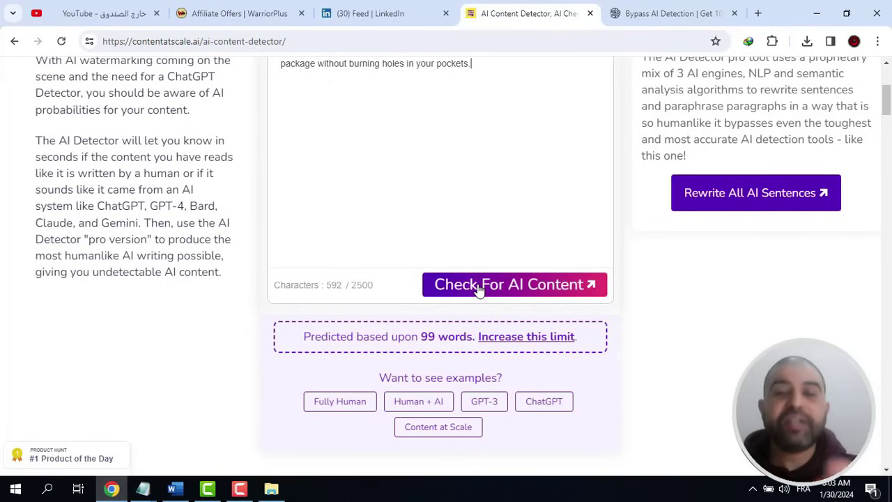
{"action": "left_click", "coordinate": [478, 287]}
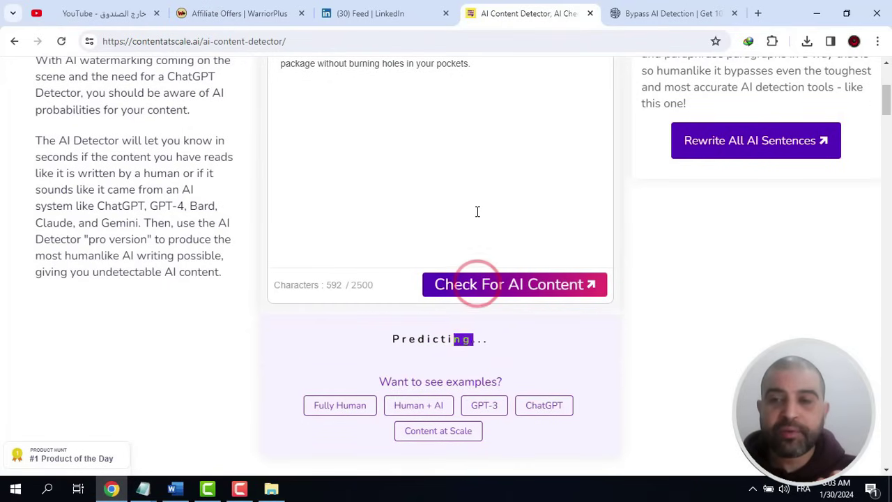
{"action": "scroll", "coordinate": [519, 271], "scroll_direction": "up", "scroll_amount": 3}
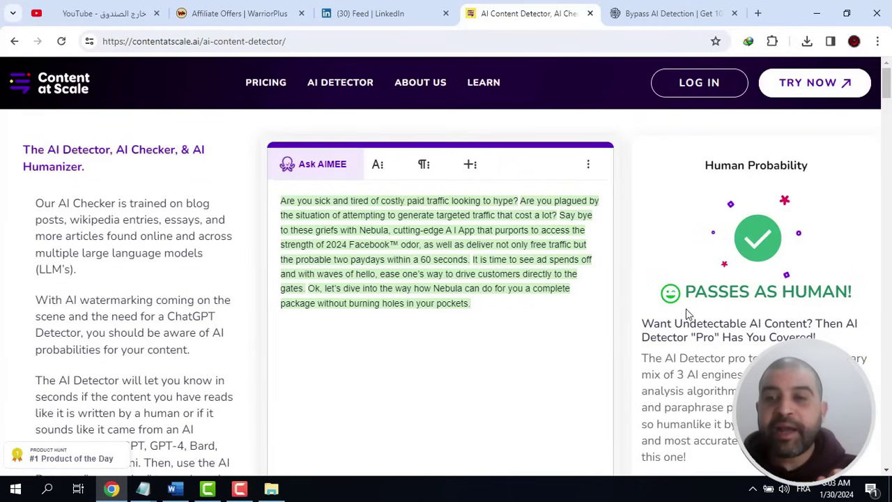
{"action": "left_click_drag", "start_coordinate": [692, 289], "coordinate": [834, 292]}
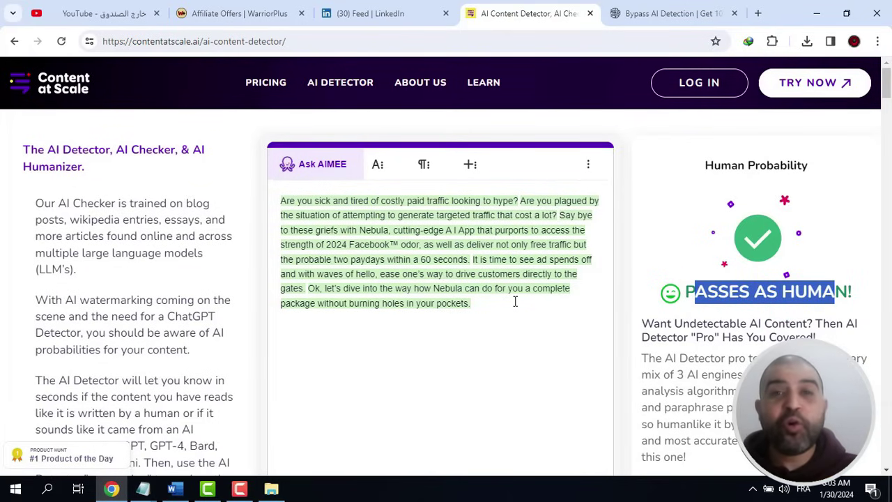
Look through the review's sections in the untitled Notepad document, then minimize it
{"action": "mouse_move", "coordinate": [143, 488]}
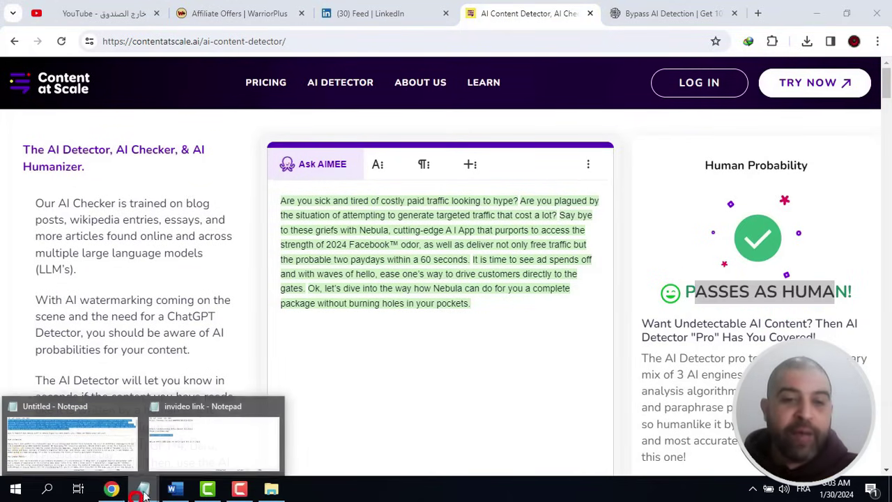
{"action": "left_click", "coordinate": [95, 422]}
{"action": "scroll", "coordinate": [435, 226], "scroll_direction": "down", "scroll_amount": 20}
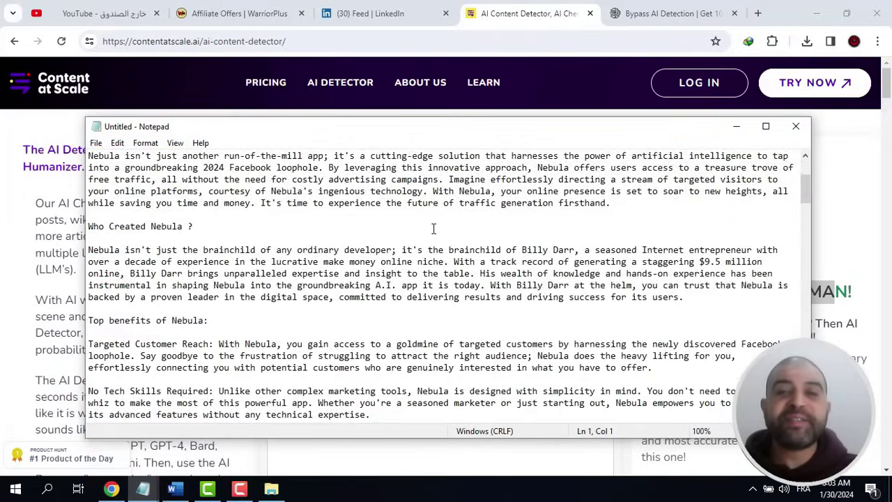
{"action": "scroll", "coordinate": [434, 229], "scroll_direction": "up", "scroll_amount": 20}
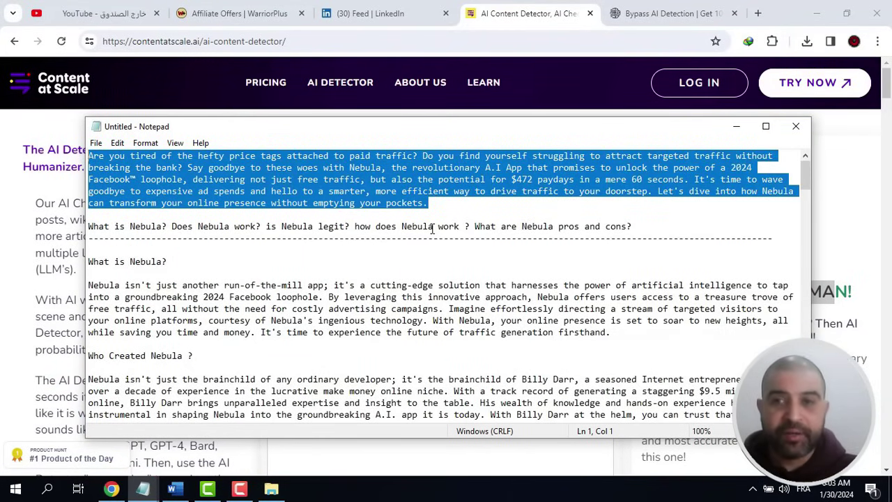
{"action": "left_click", "coordinate": [736, 126]}
Start a new LinkedIn article and upload the desktop image "Nebula review 2024 Does it really work and is it legit" as its cover
{"action": "left_click", "coordinate": [369, 14]}
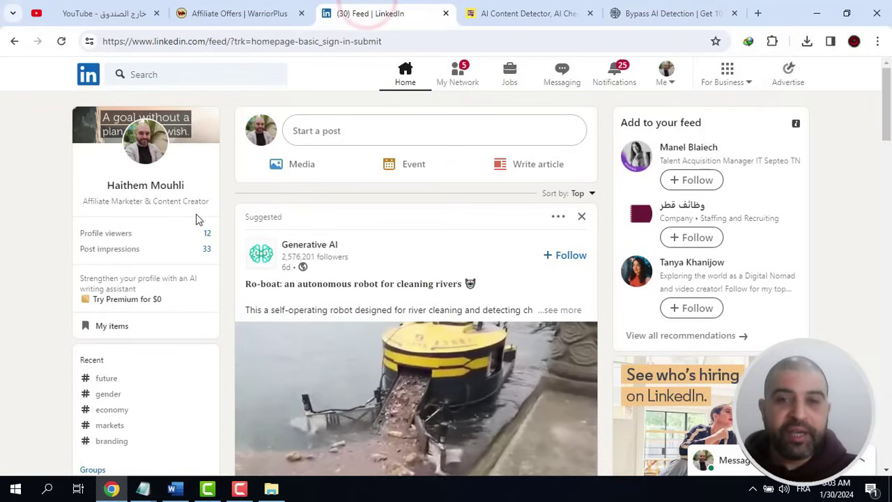
{"action": "left_click", "coordinate": [516, 166]}
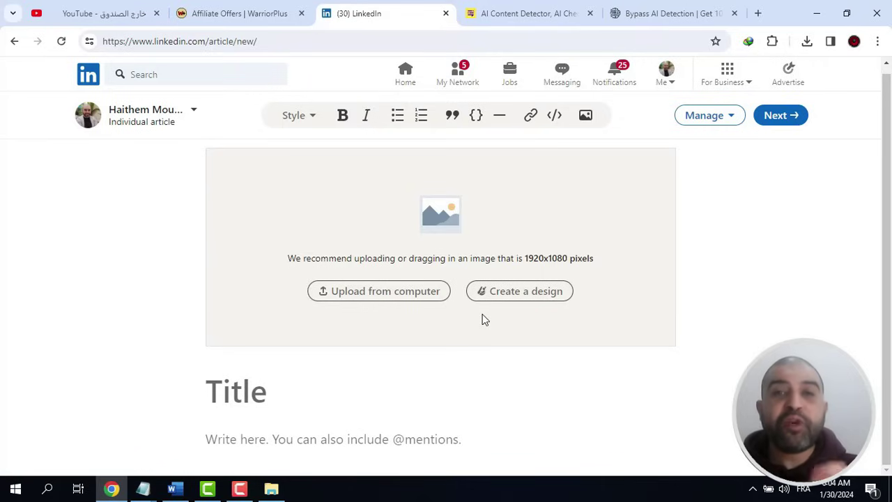
{"action": "left_click", "coordinate": [387, 295]}
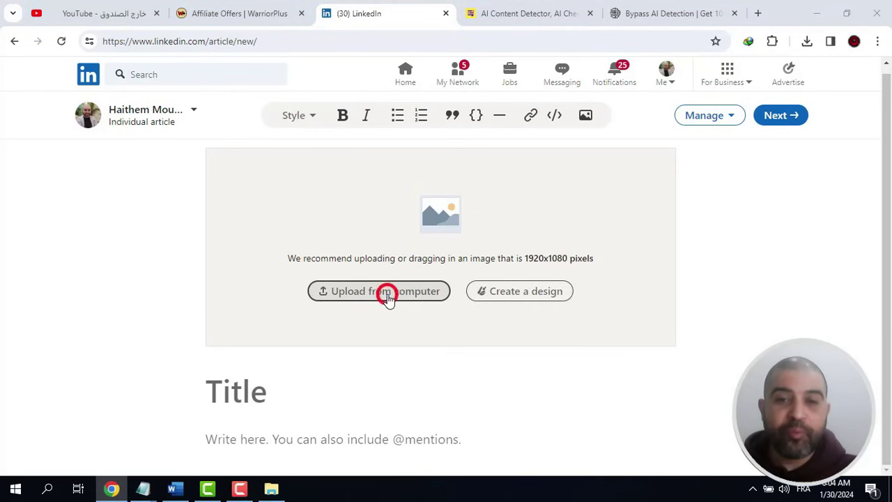
{"action": "left_click", "coordinate": [477, 117]}
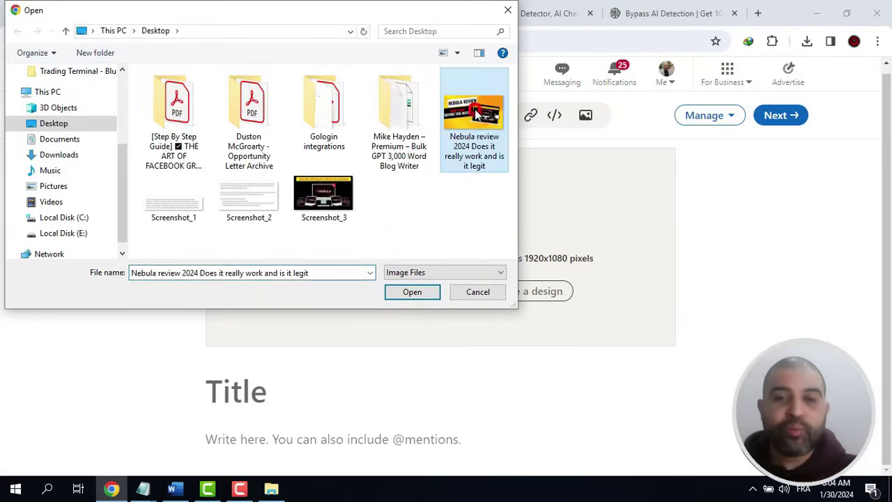
{"action": "left_click", "coordinate": [412, 293]}
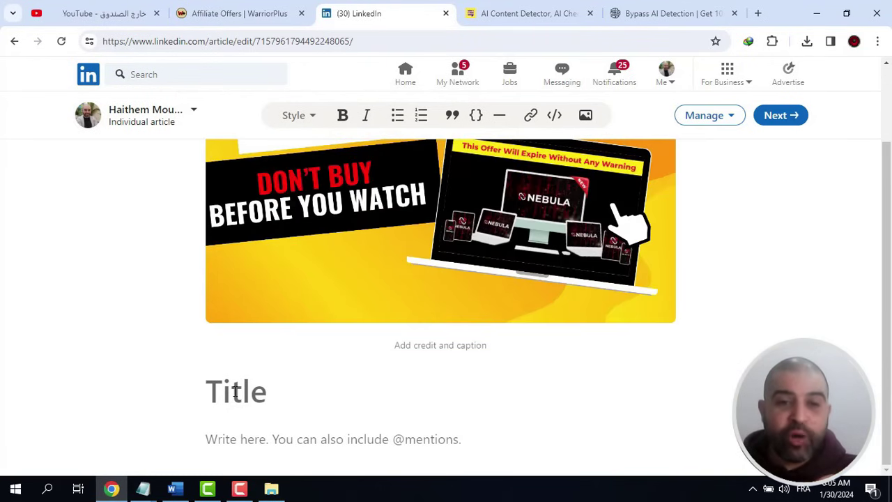
Paste the article title and punctuate it to read "Nebula review 2024: Does it really work and is it legit ?"
{"action": "right_click", "coordinate": [236, 394]}
{"action": "left_click", "coordinate": [299, 234]}
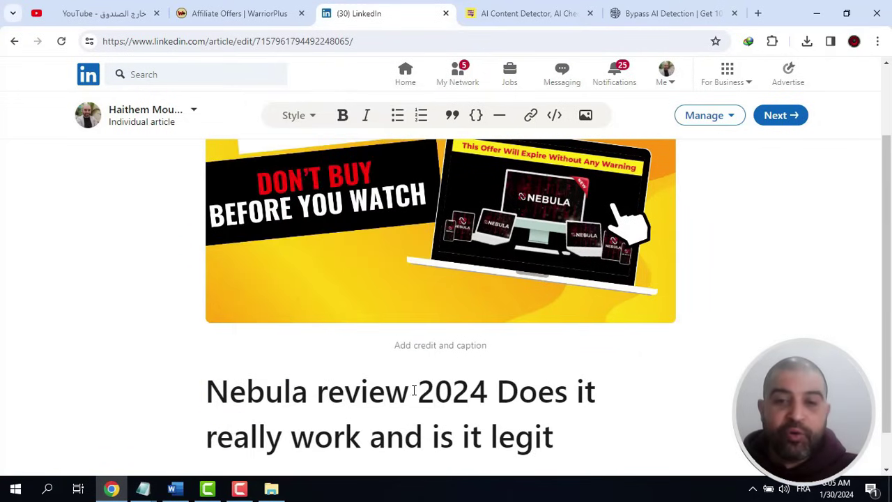
{"action": "left_click", "coordinate": [488, 391]}
{"action": "type", "text": ":"}
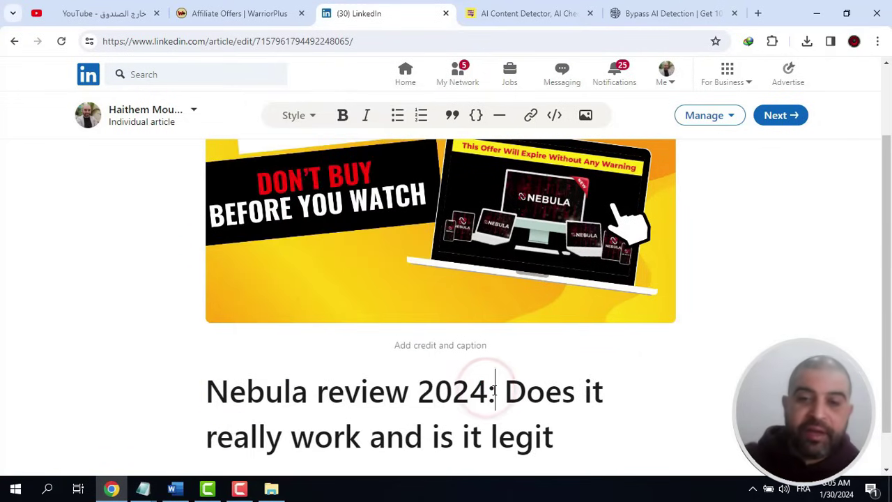
{"action": "left_click", "coordinate": [597, 438]}
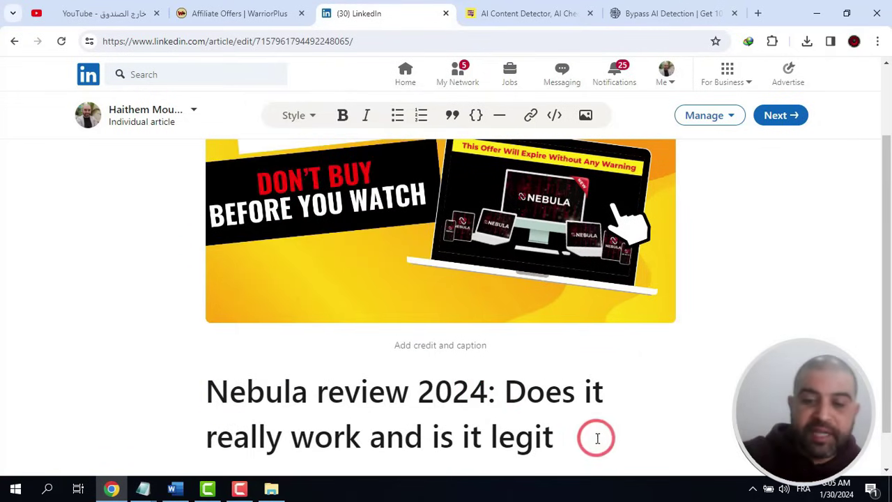
{"action": "type", "text": "?"}
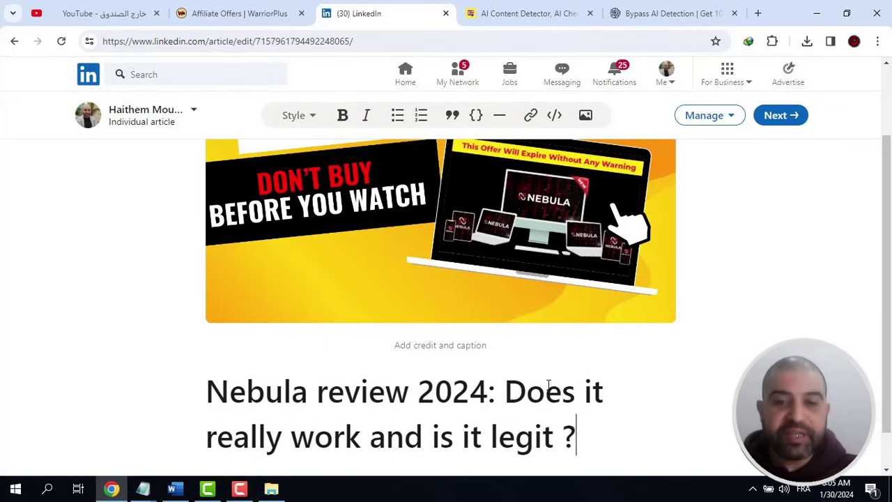
Place the cursor in the article body and bring up the untitled Notepad document containing the written review
{"action": "scroll", "coordinate": [548, 384], "scroll_direction": "down", "scroll_amount": 1}
{"action": "left_click", "coordinate": [323, 429]}
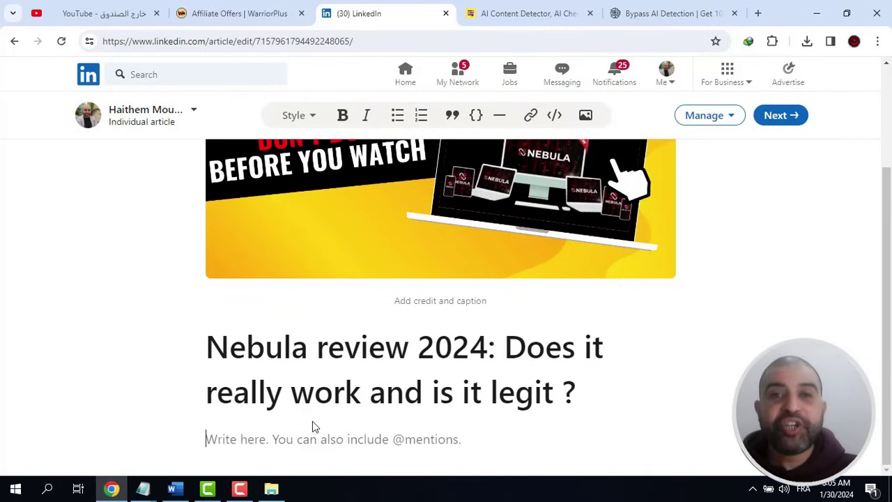
{"action": "left_click", "coordinate": [143, 488]}
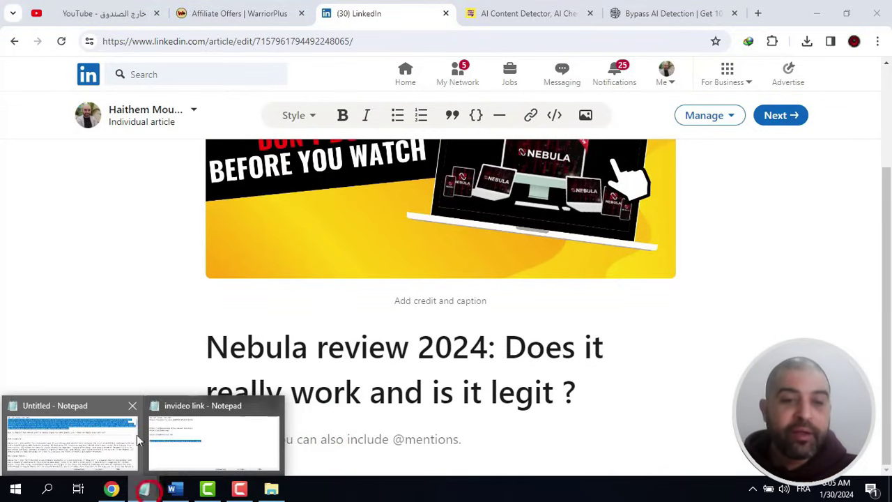
{"action": "left_click", "coordinate": [138, 440]}
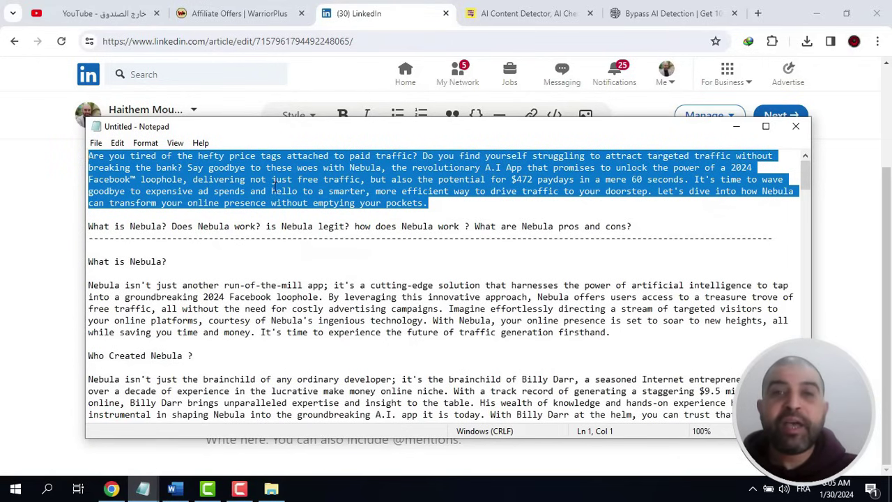